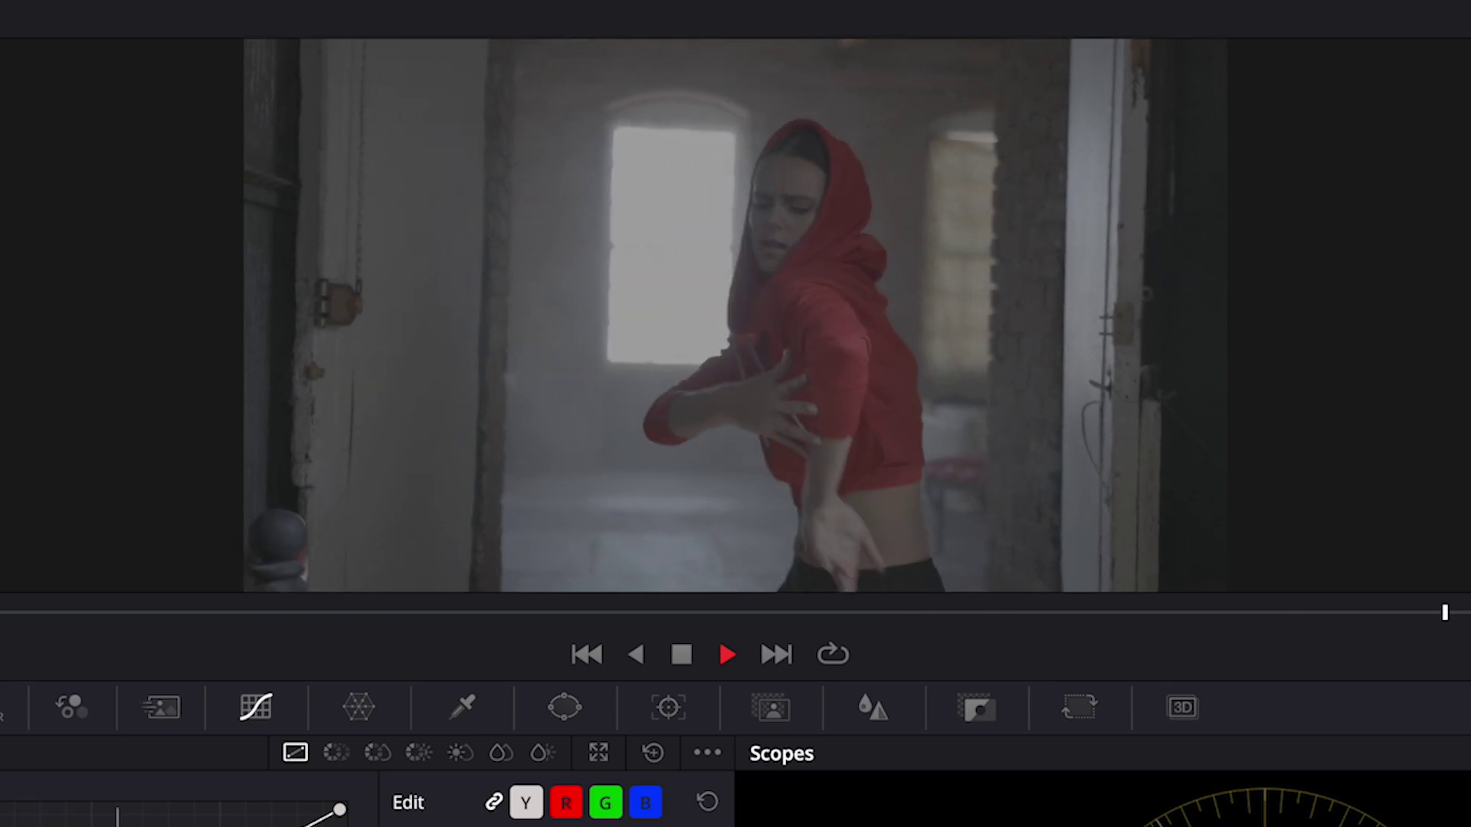
Stop playback, leave the enhanced viewer and shift the three nodes left in the graph
key("space")
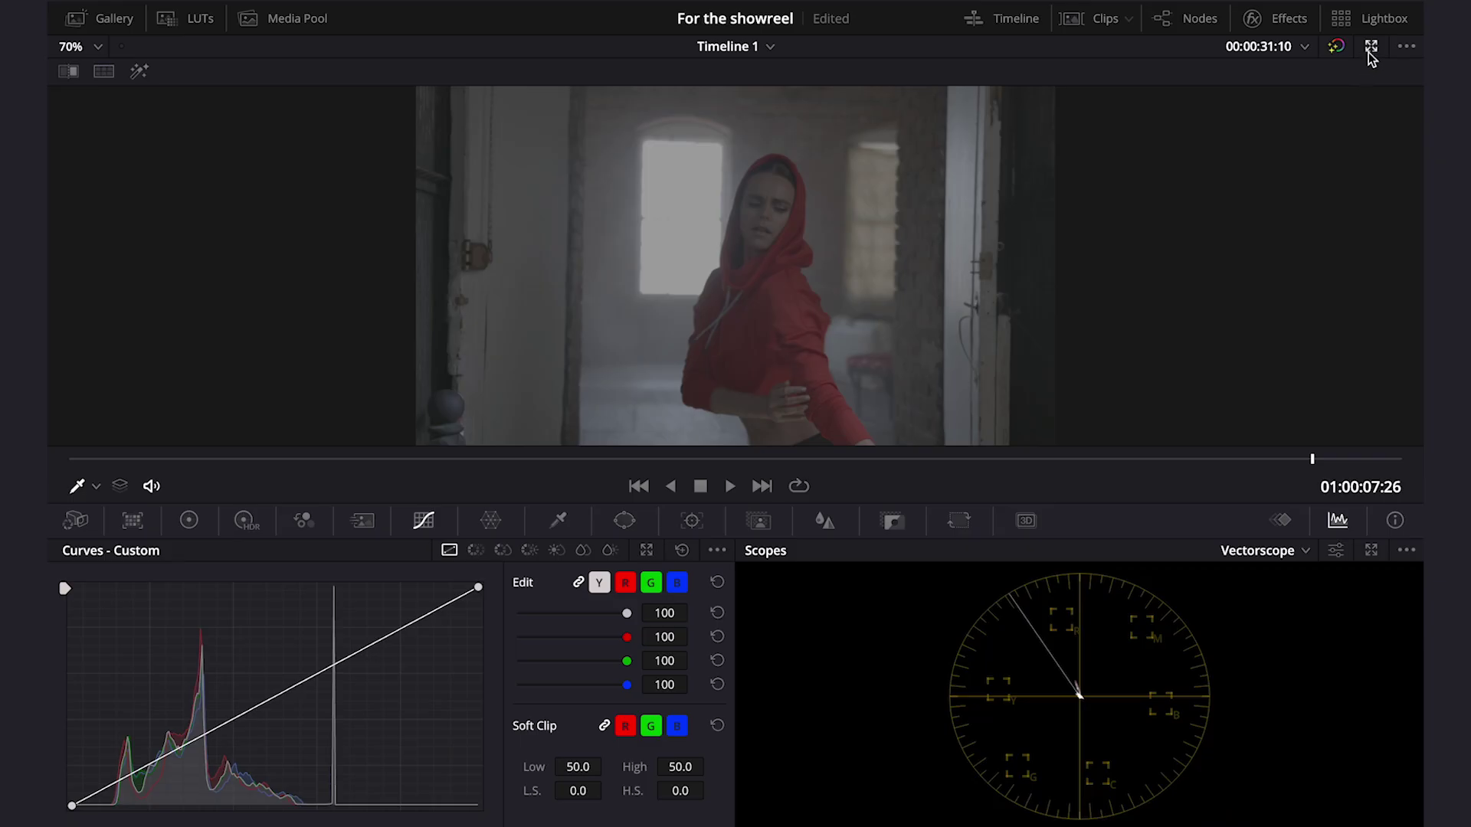
left_click(1369, 46)
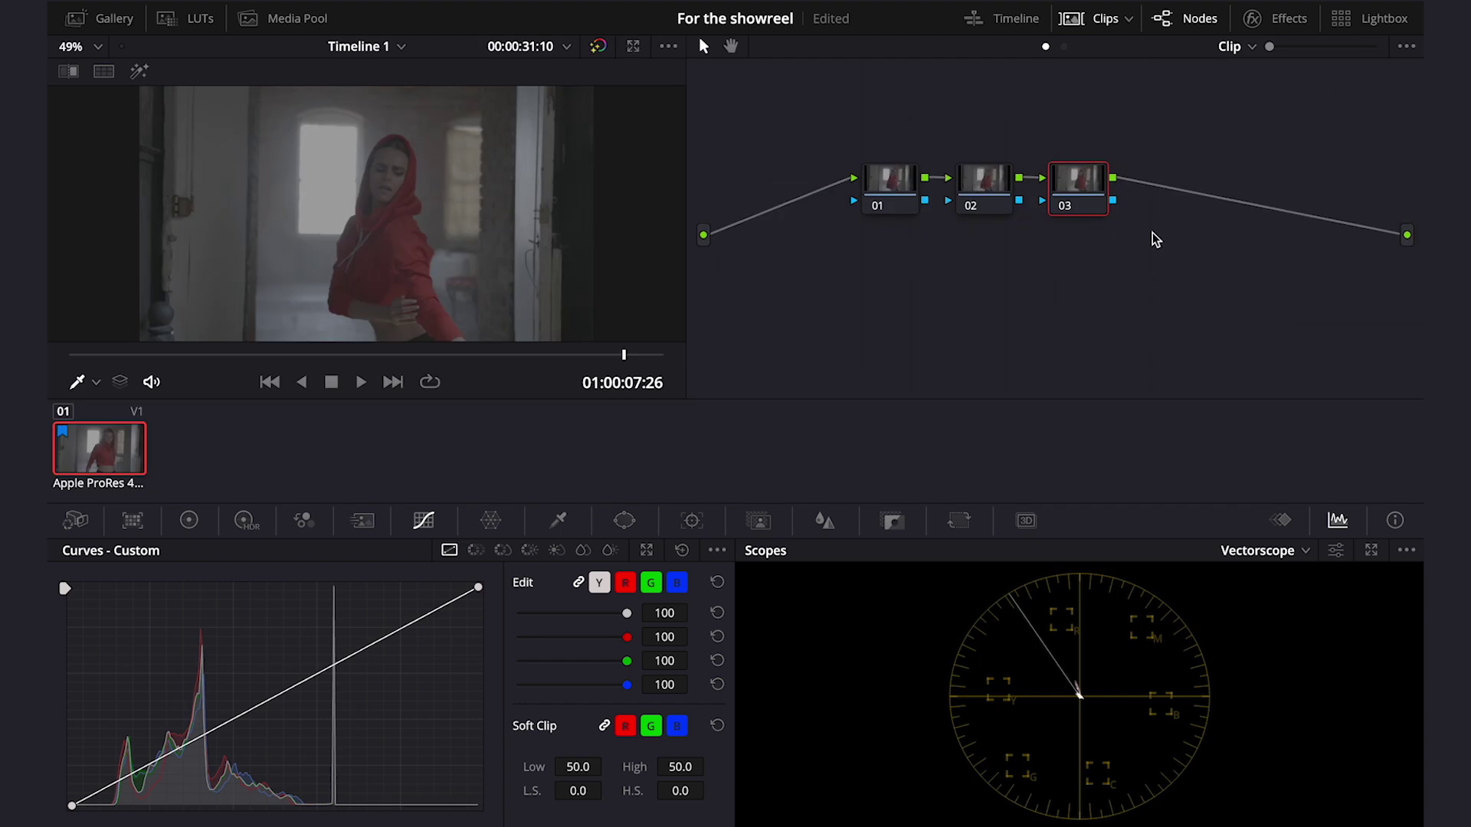
left_click_drag(1154, 240, 858, 170)
left_click_drag(984, 183, 907, 182)
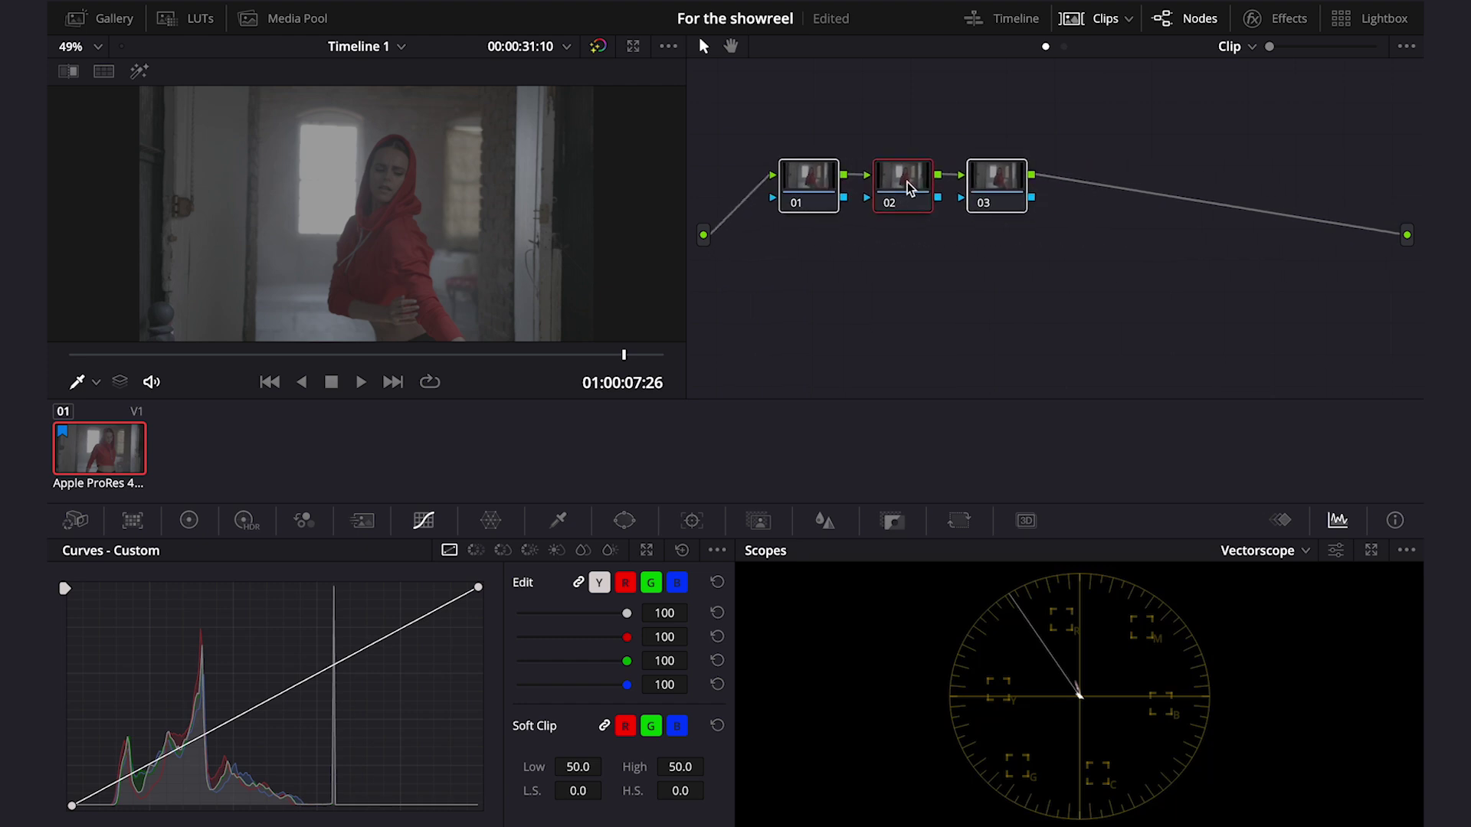
left_click(956, 145)
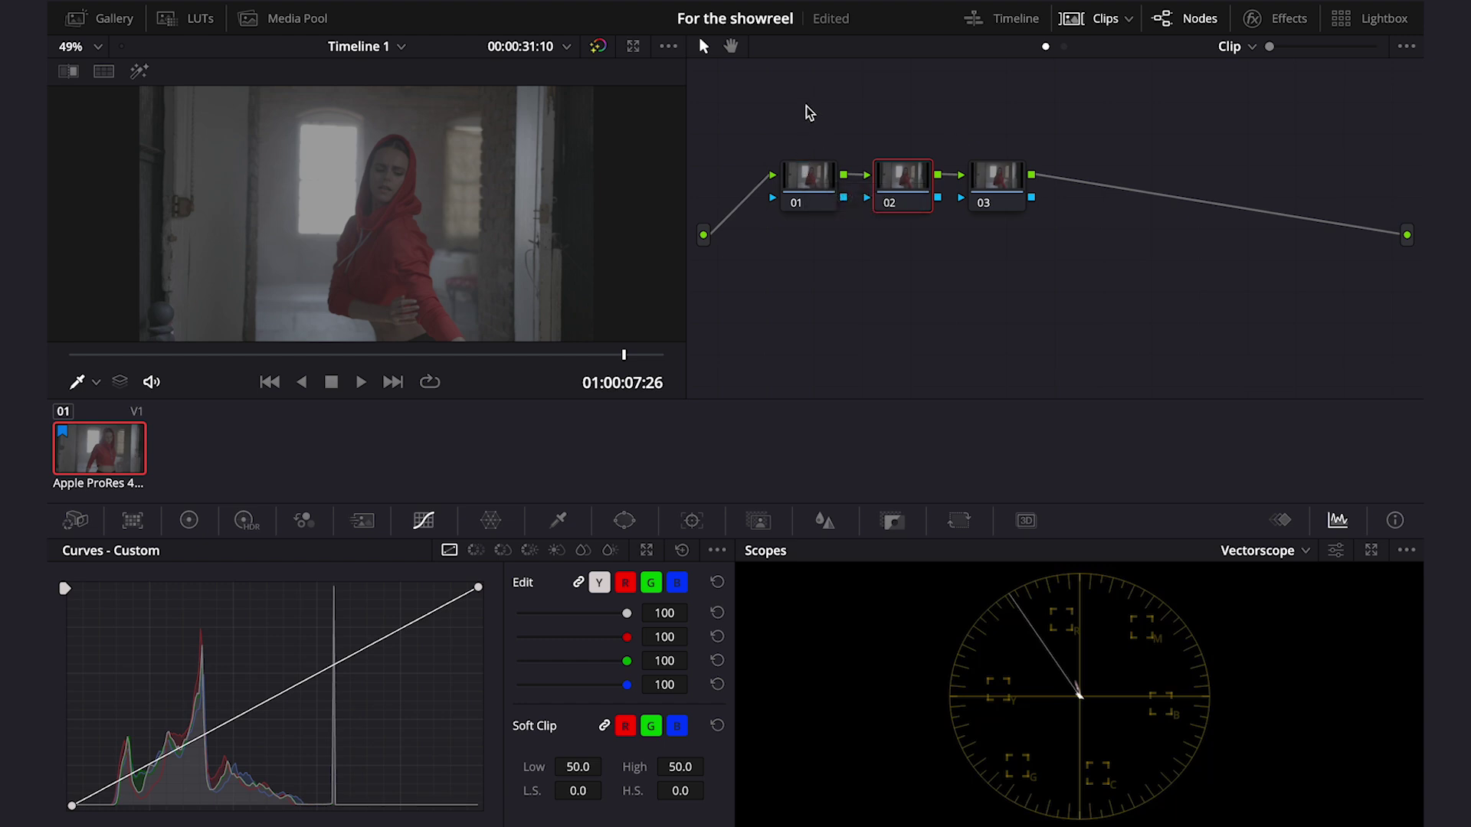
Label node 03 as 'Rec.709'
left_click(1008, 179)
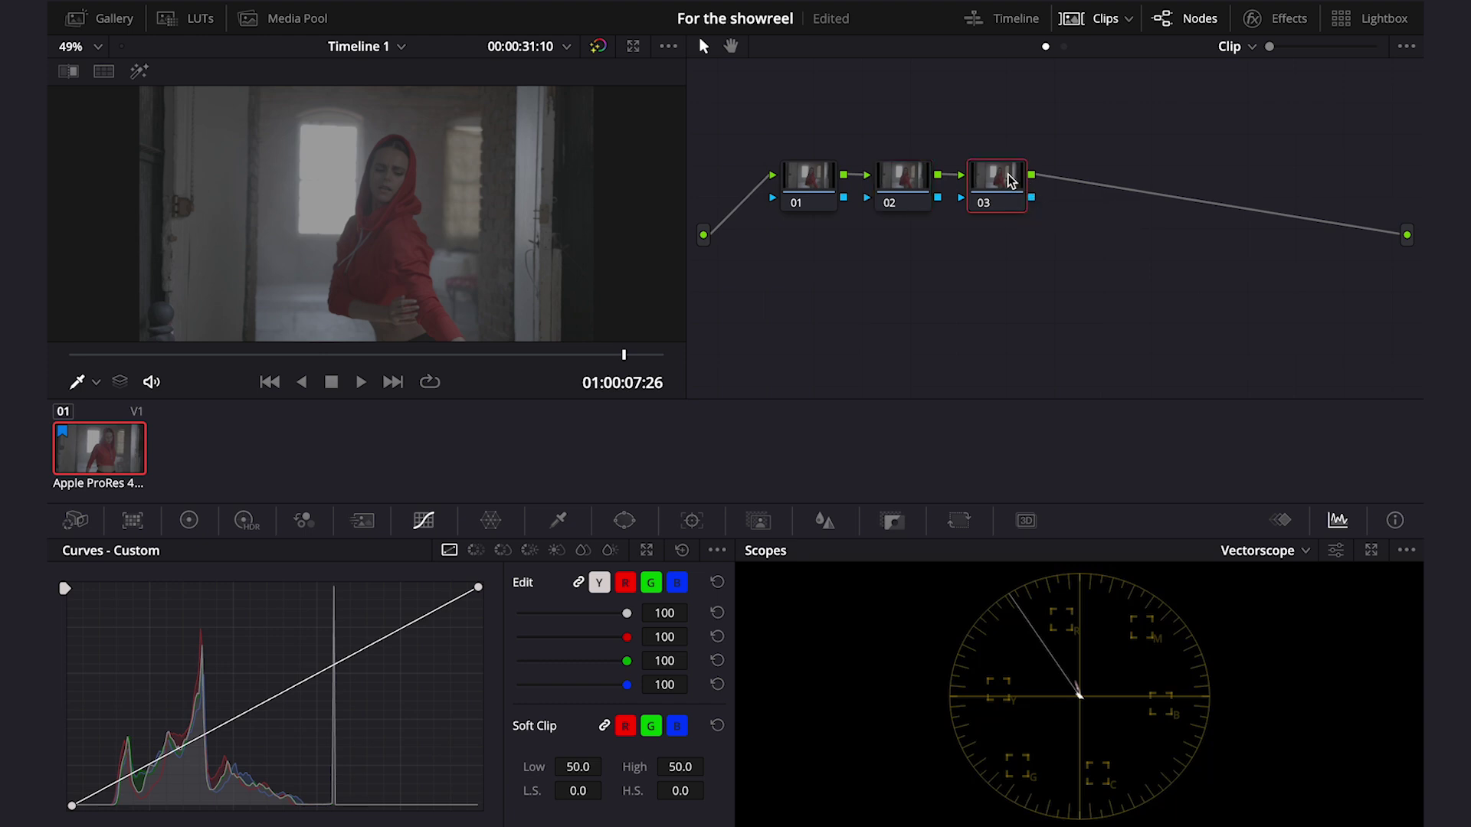
right_click(1008, 180)
left_click(1077, 218)
type("Rec.709")
key("Return")
Search the Effects library for 'col' and apply Color Space Transform to node 03
left_click(1281, 19)
left_click(1372, 48)
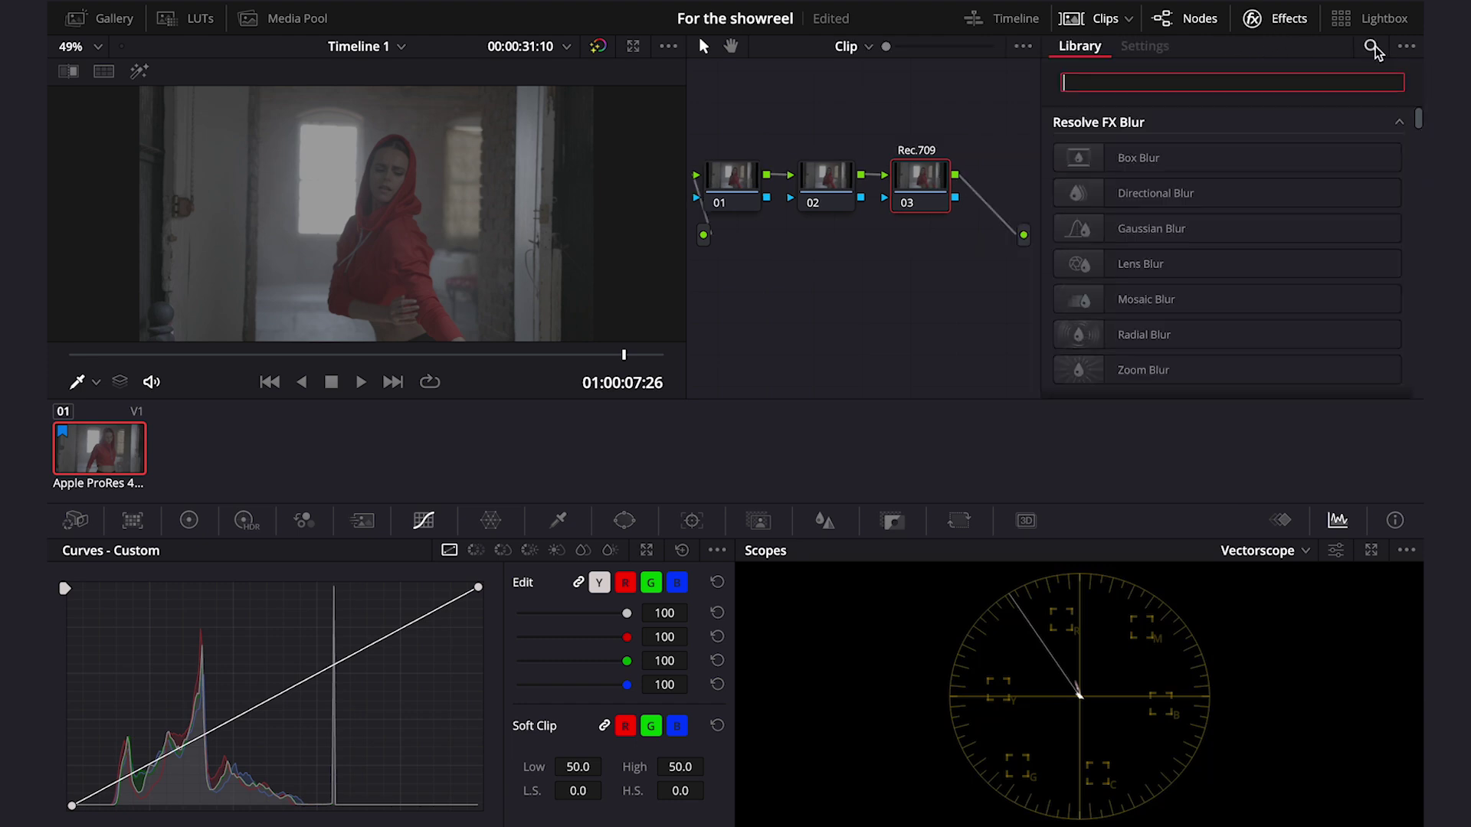
type("col")
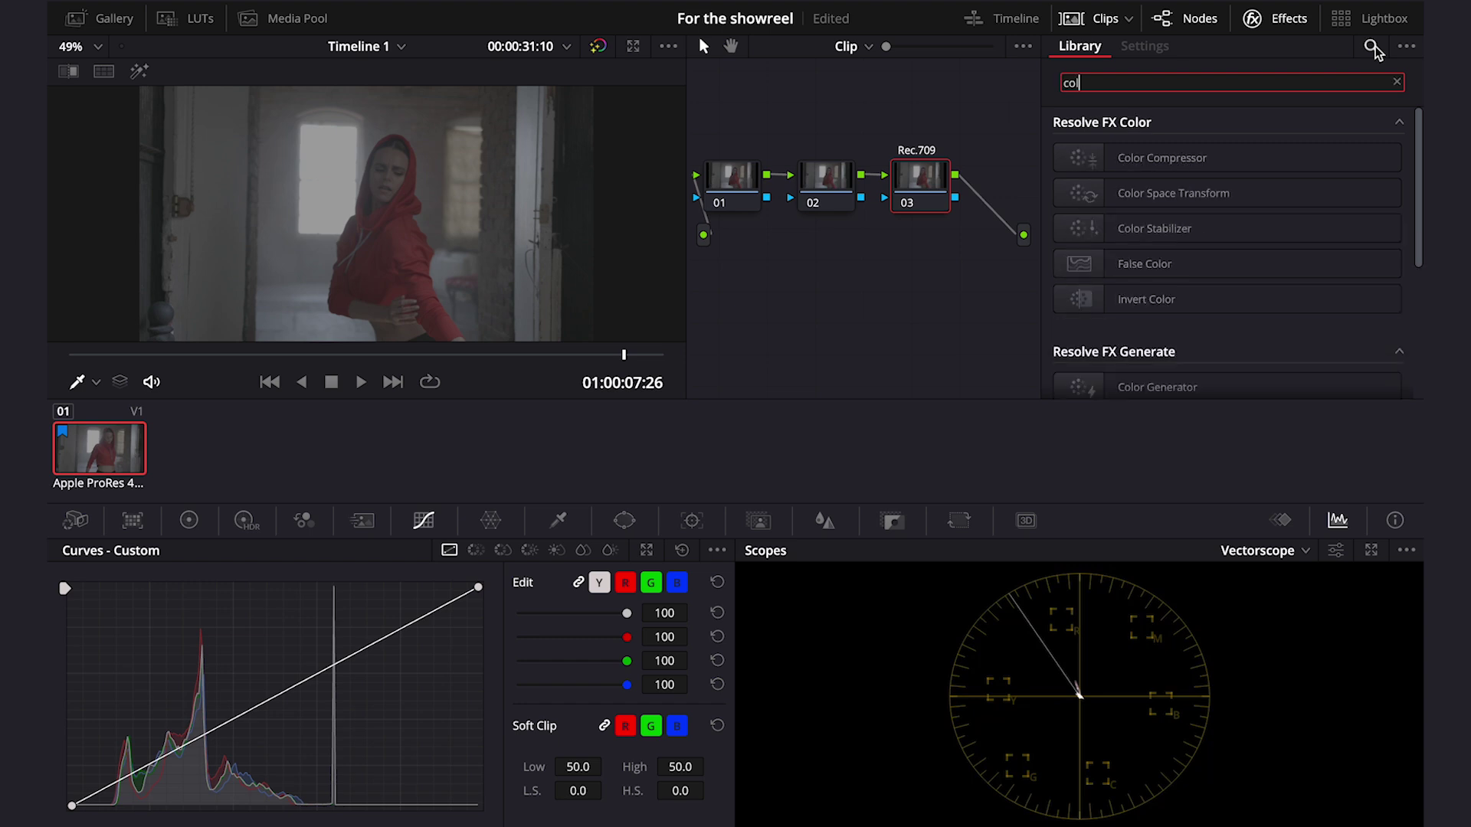
left_click_drag(1297, 194, 923, 192)
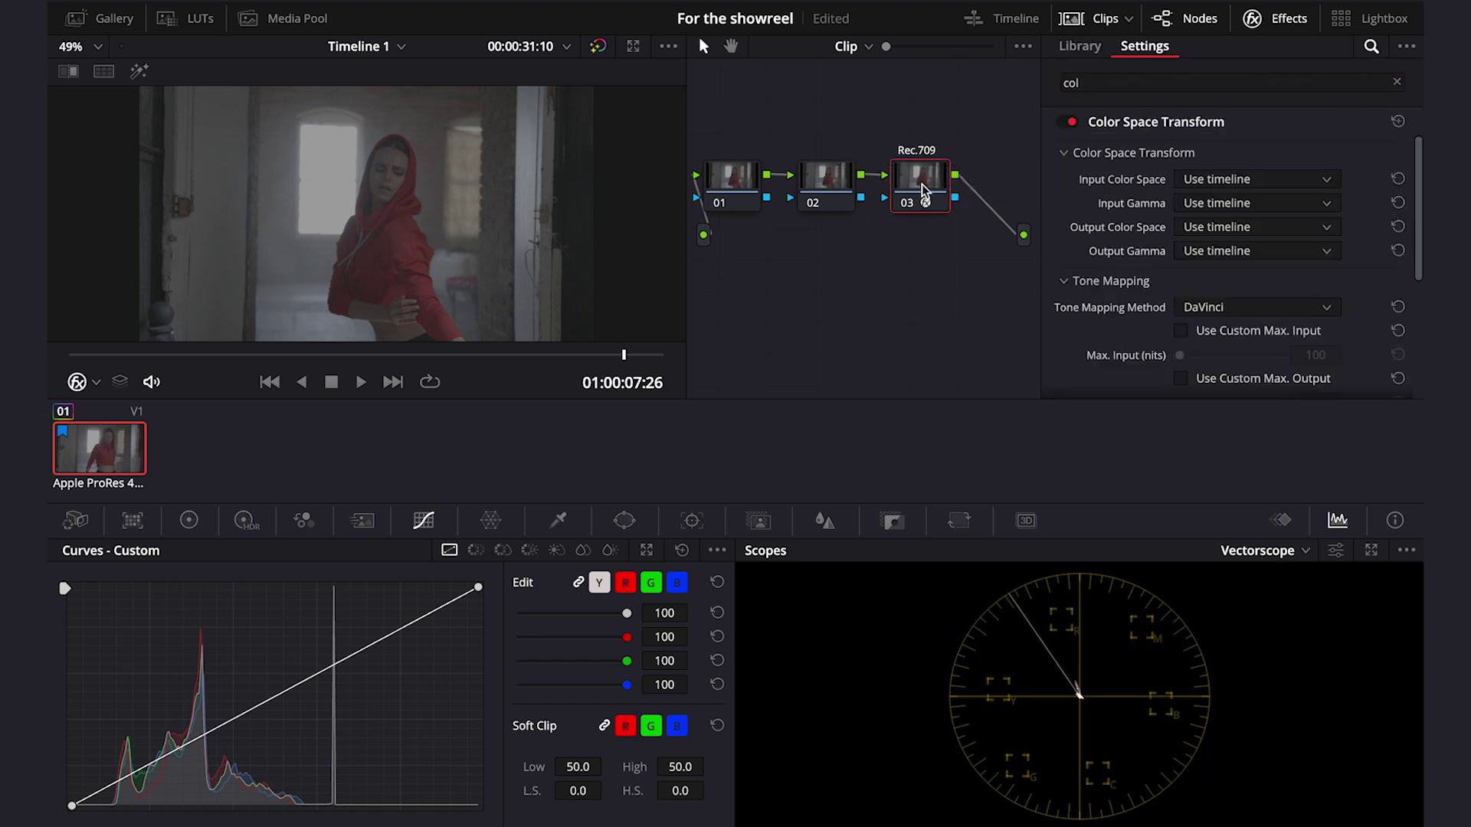
Set the transform's input color space to REDcolor4 and input gamma to RED Log3G10
left_click(1281, 180)
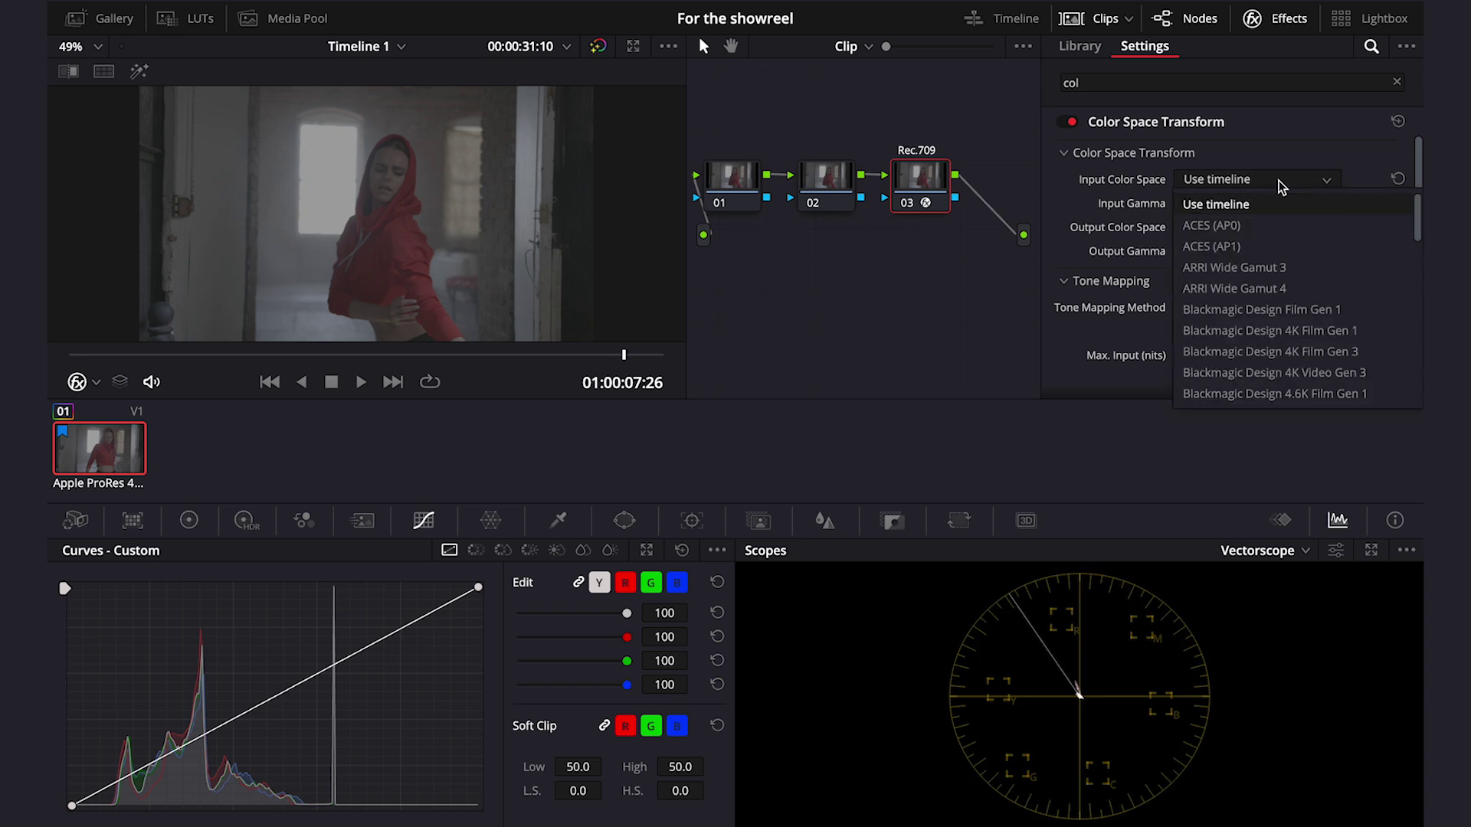
scroll(1281, 186, "down", 5)
scroll(1264, 322, "down", 2)
left_click(1241, 352)
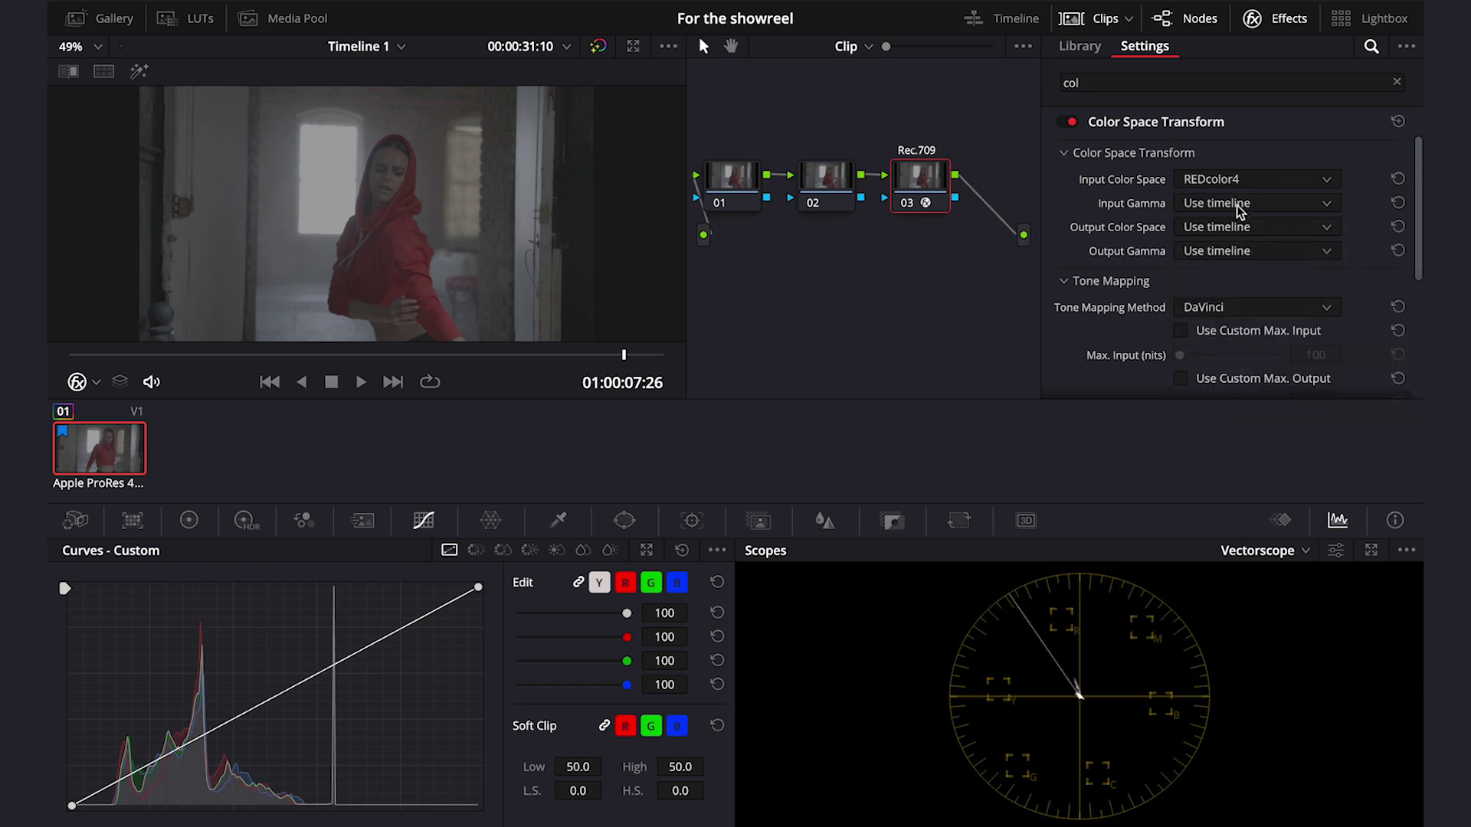
left_click(1235, 204)
scroll(1237, 352, "down", 8)
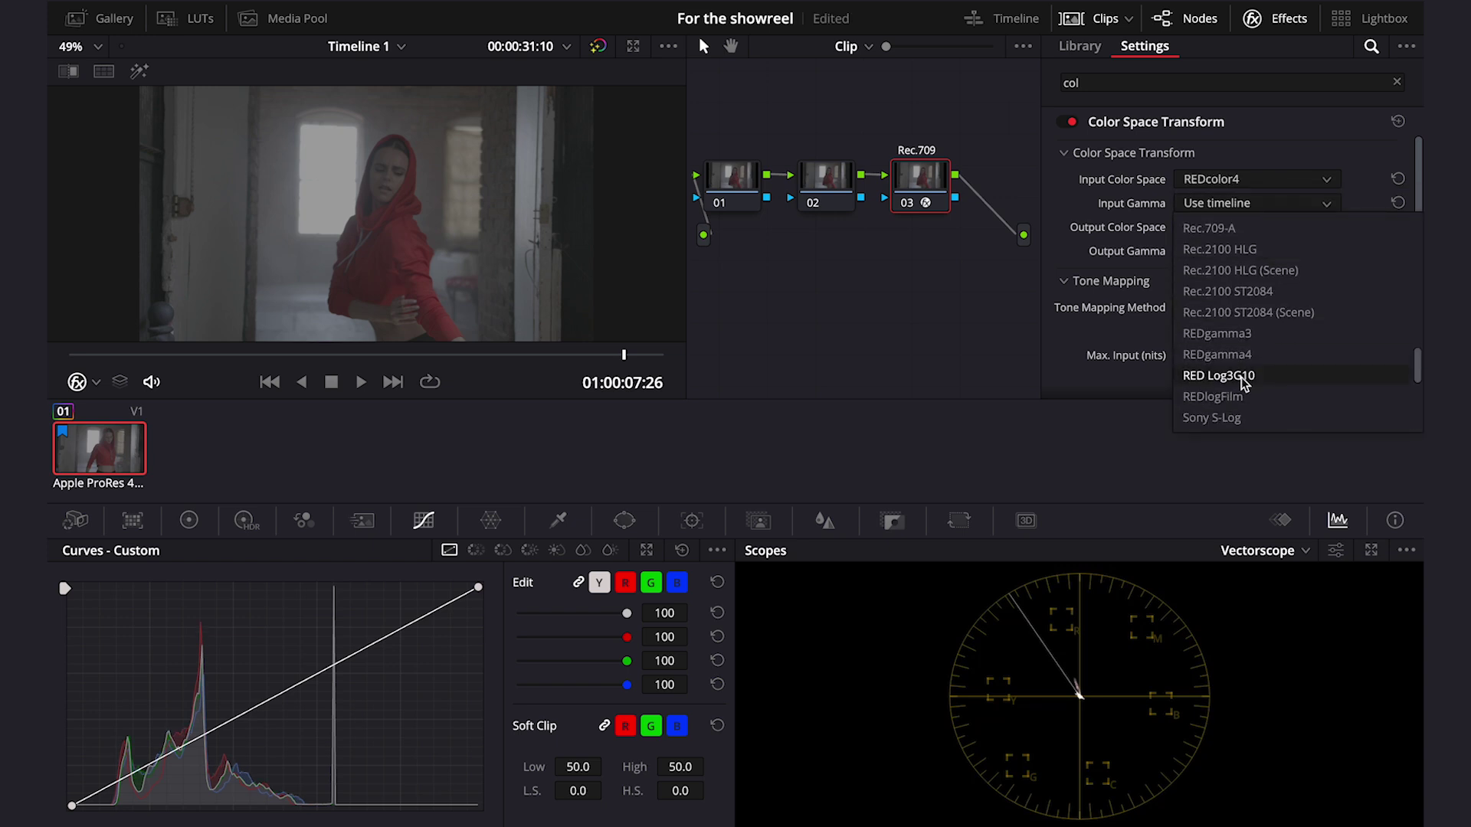
left_click(1241, 376)
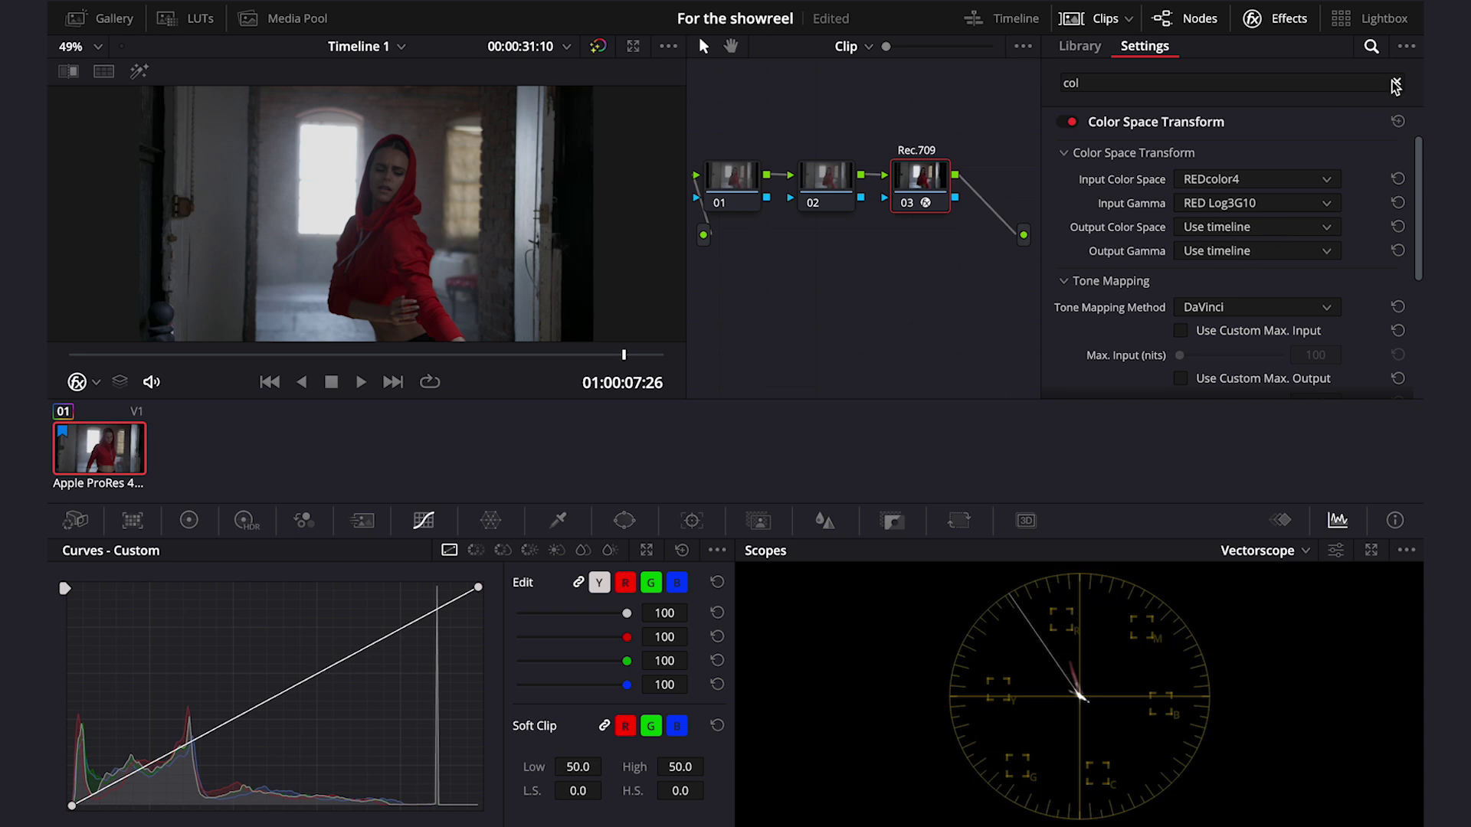
Close the Effects panel and toggle grade bypass with Shift+D to compare before and after
left_click(1252, 19)
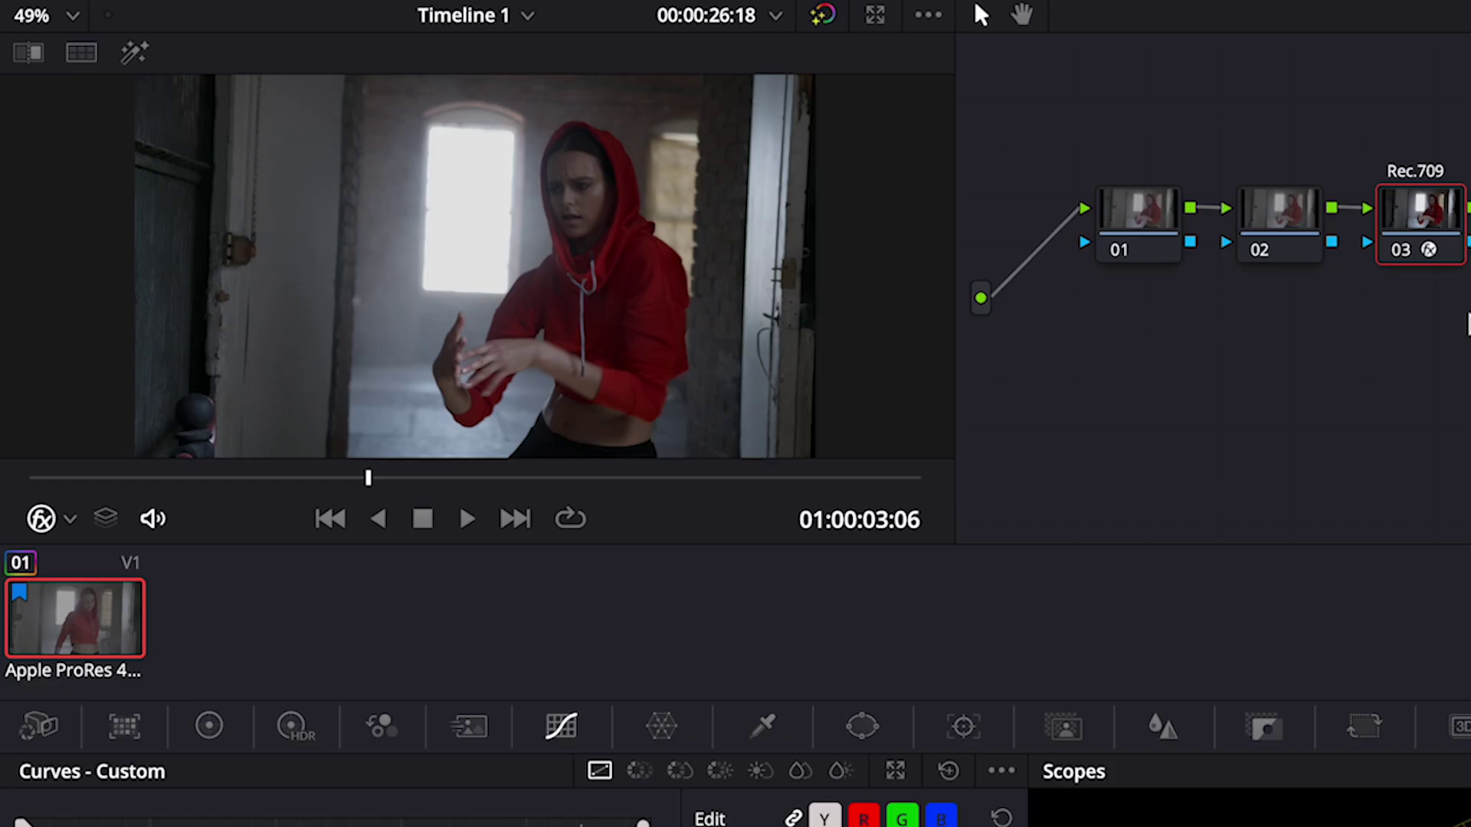
key("shift+d")
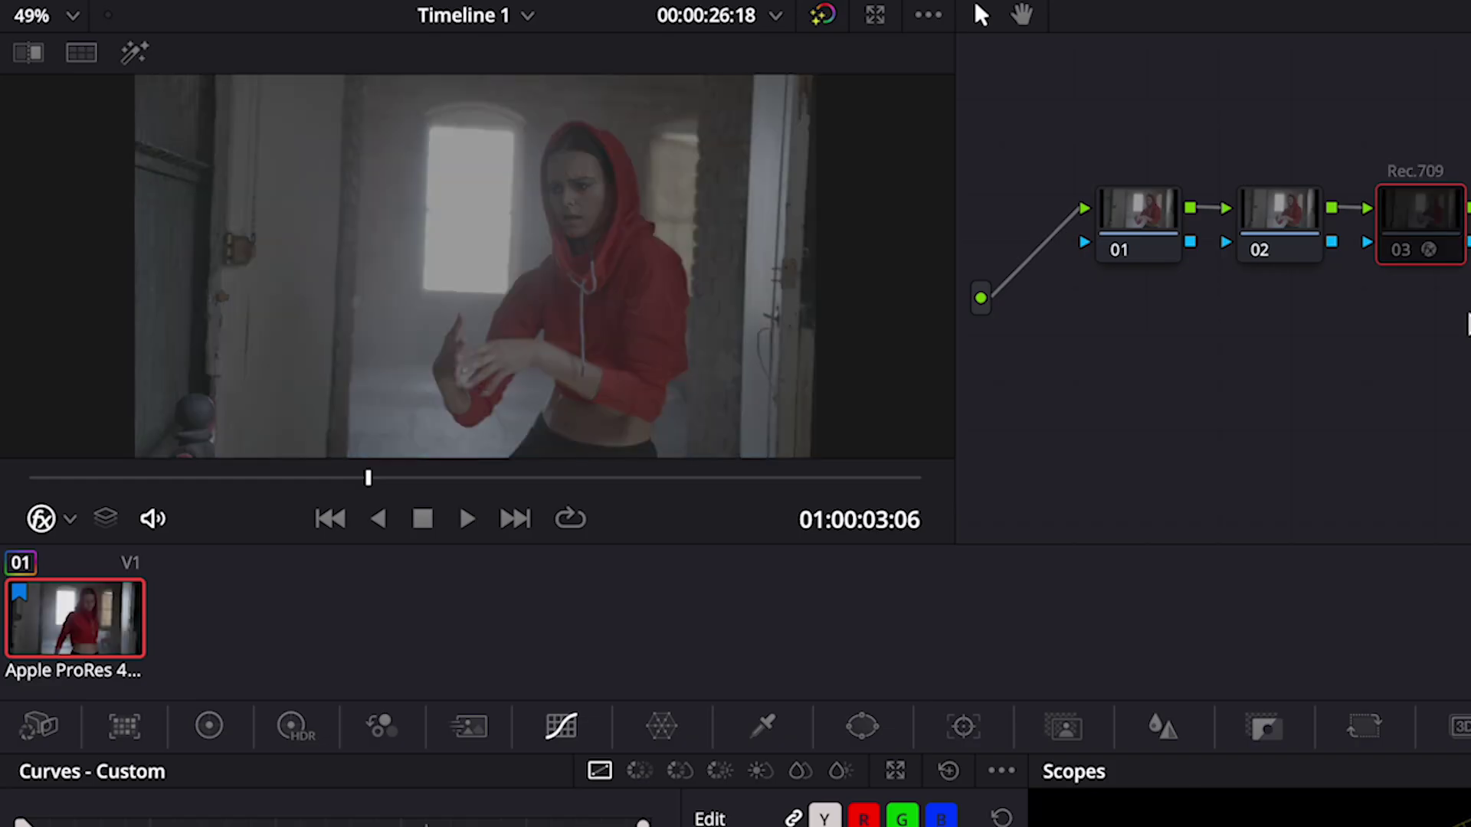
key("shift+d")
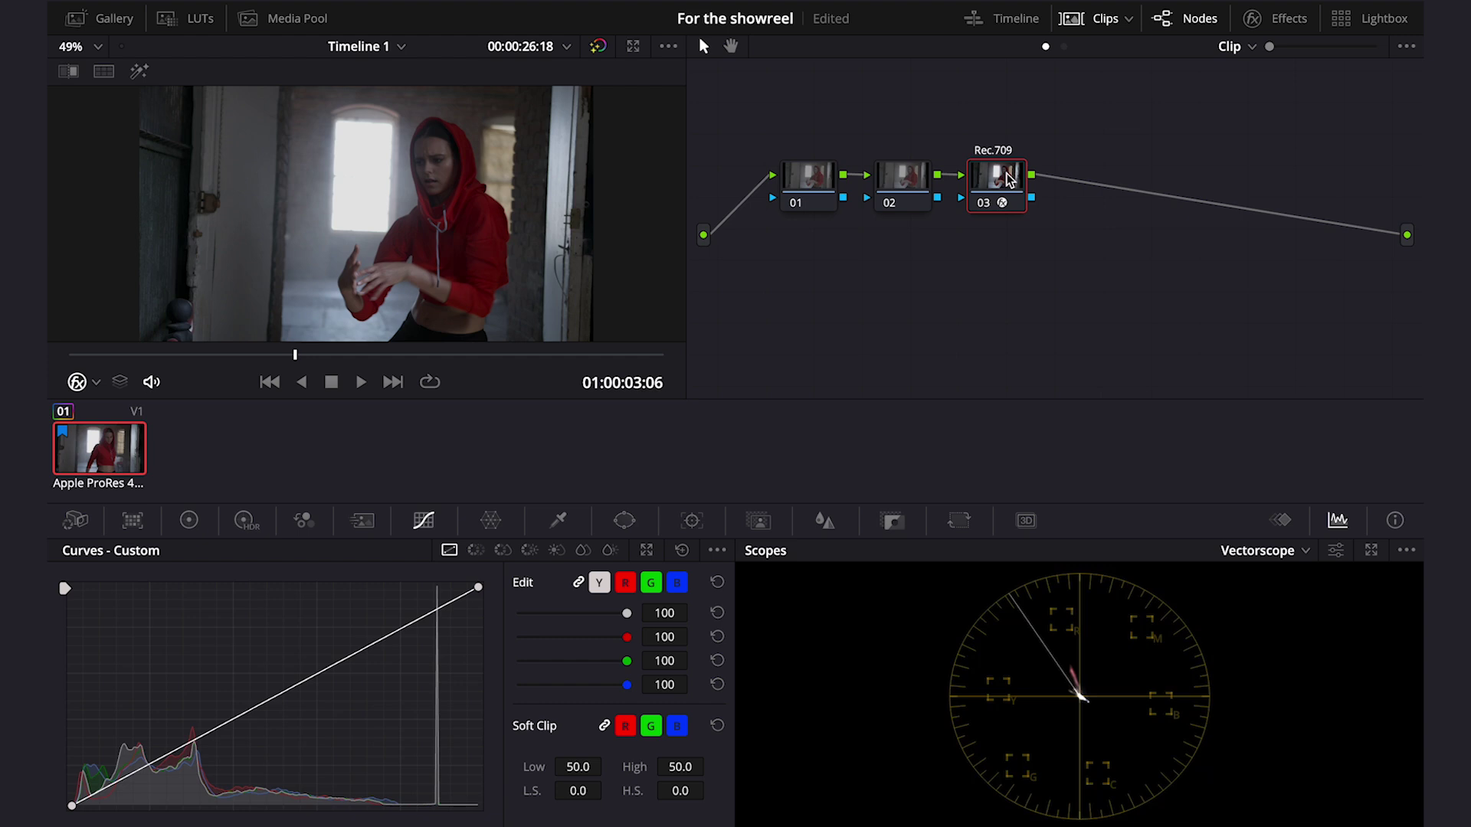
Add serial node 04, apply the Film Looks LUT Rec709 Kodak 2383 D55, and scrub to preview
key("alt+s")
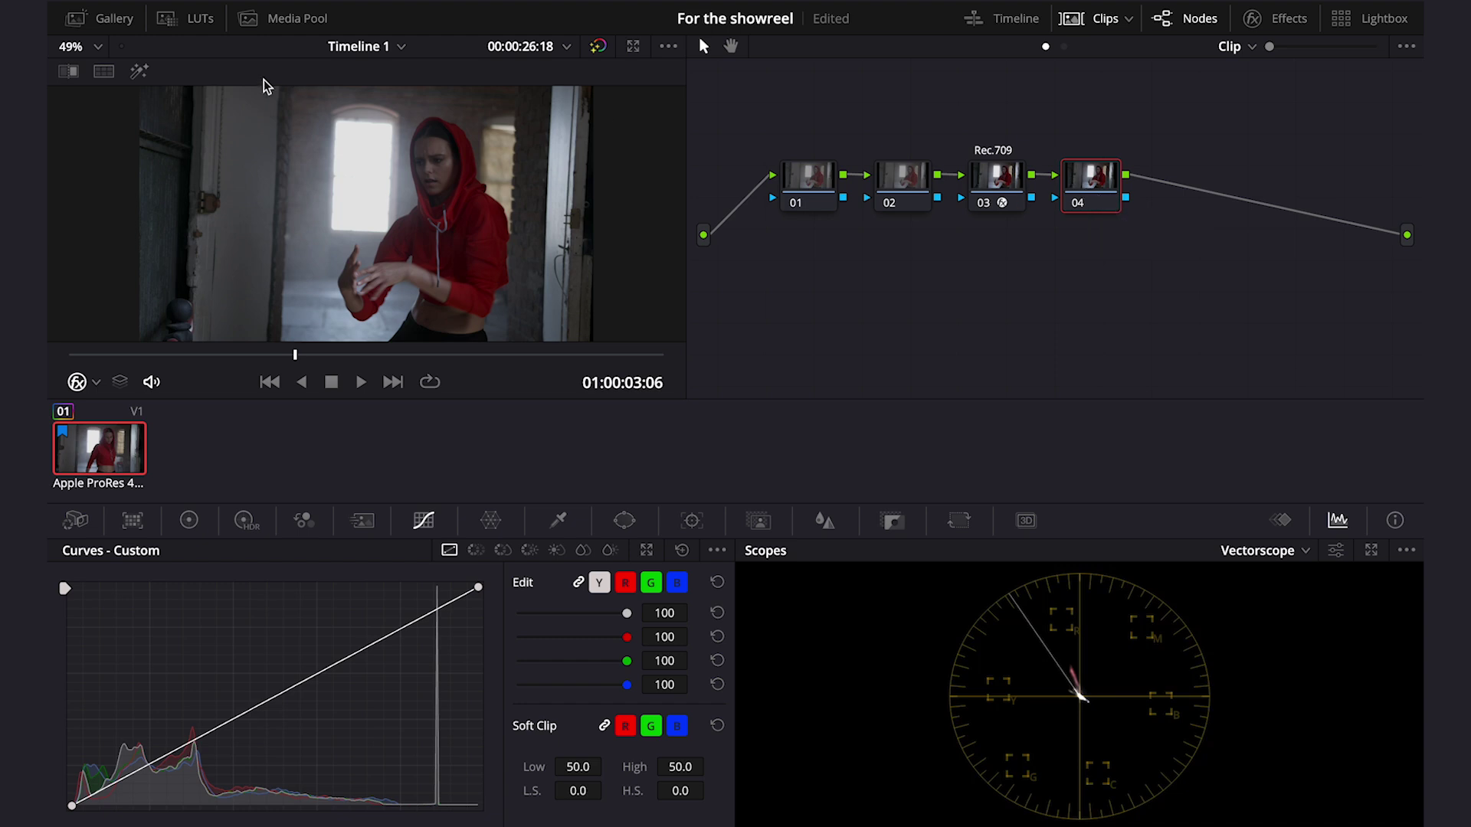
left_click(199, 20)
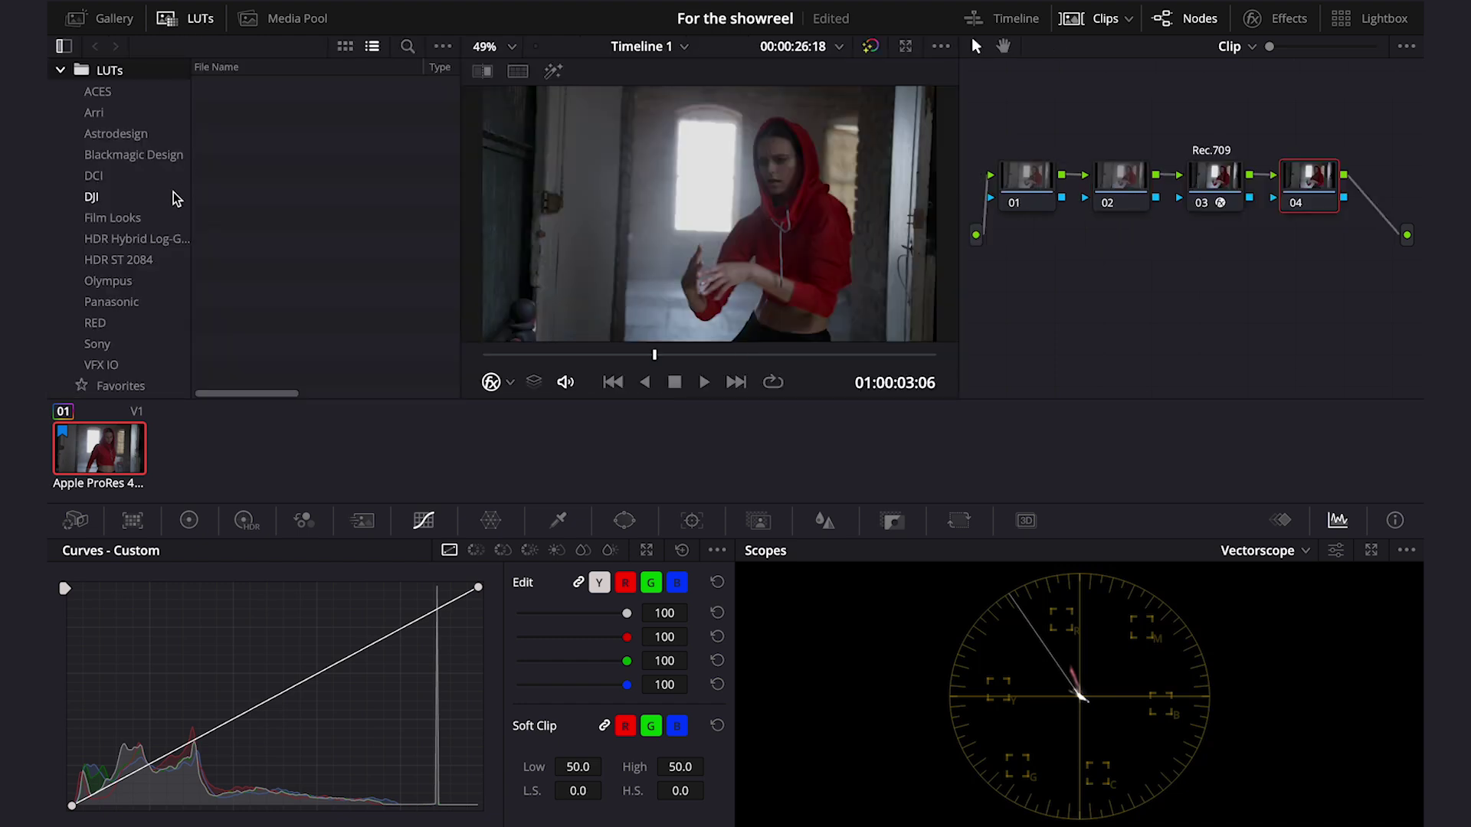
left_click(144, 220)
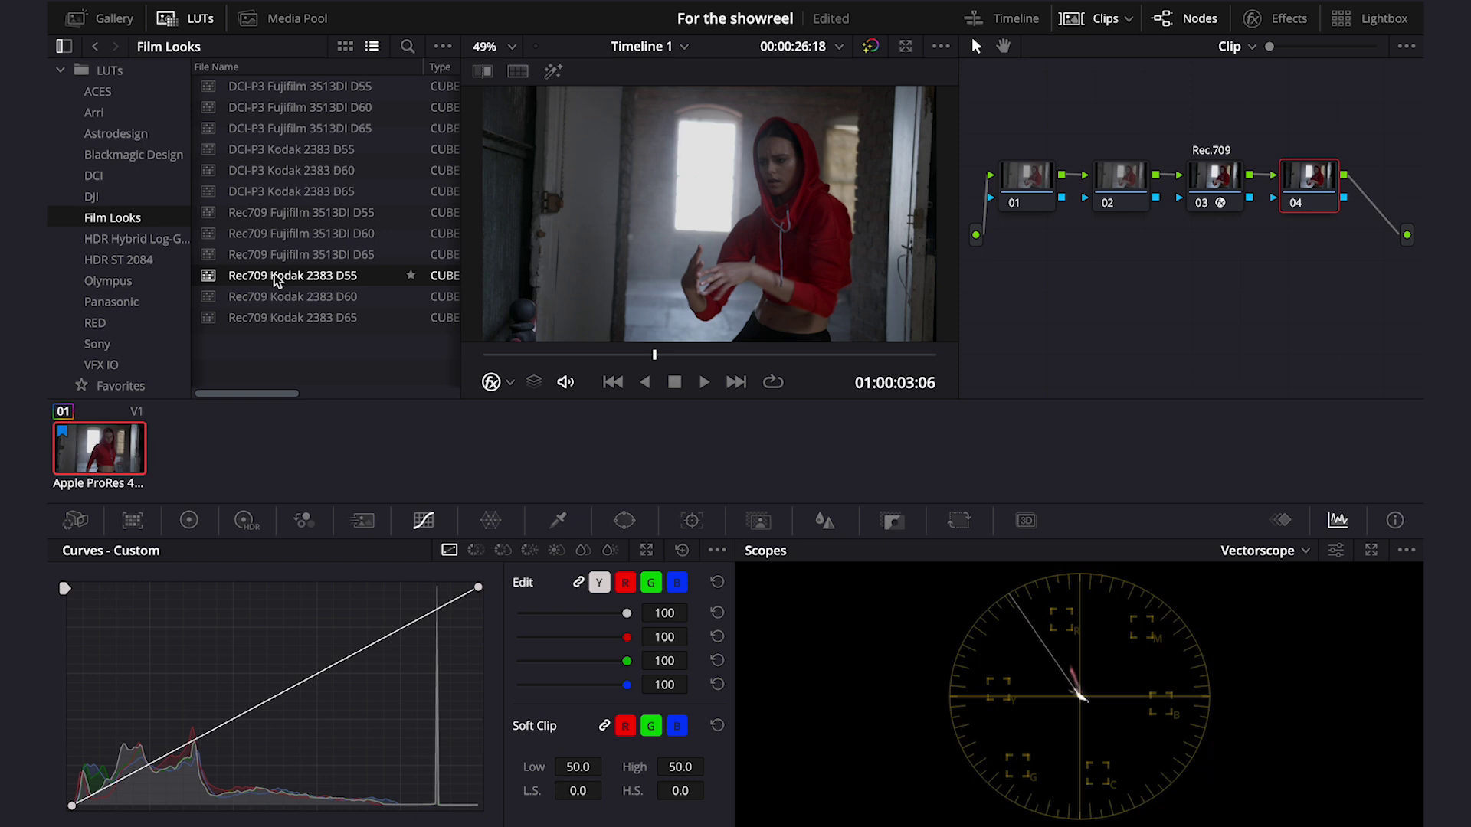
double_click(277, 276)
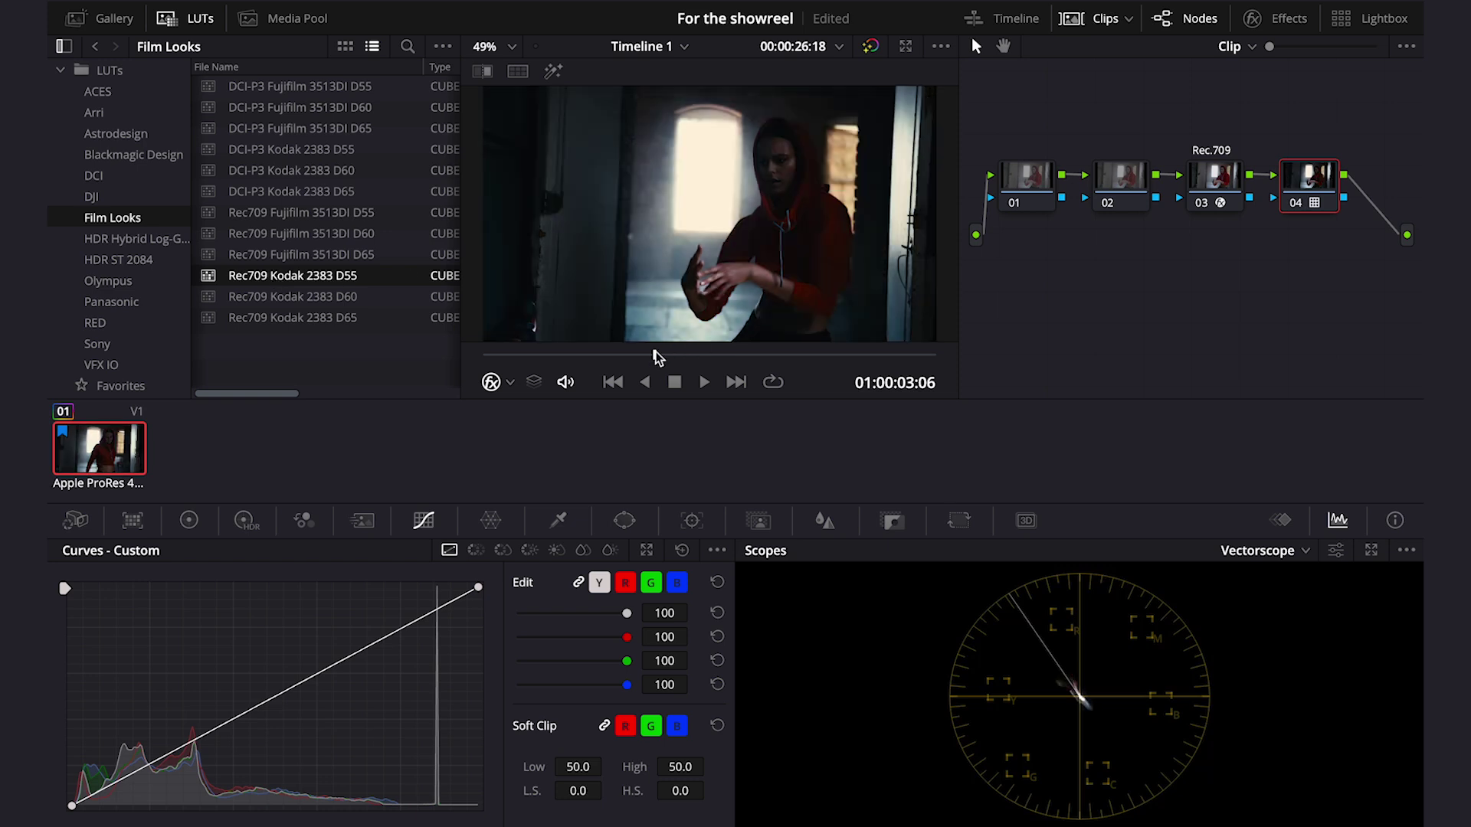
mouse_move(654, 355)
left_mouse_down()
mouse_move(900, 356)
mouse_move(539, 355)
mouse_move(672, 337)
mouse_move(664, 327)
left_mouse_up()
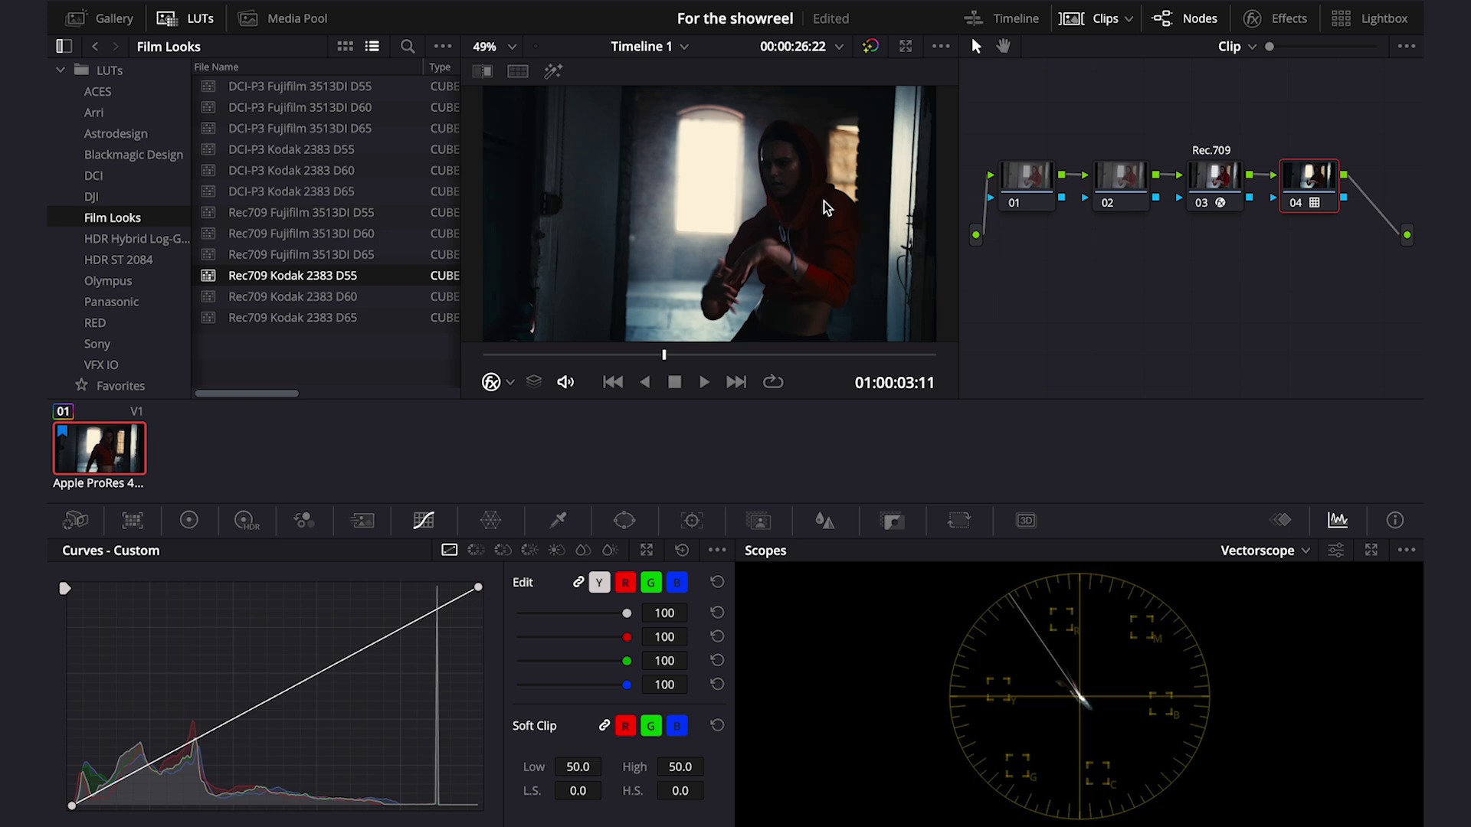
Try lowering node 04's key output, then reset node 04's grade
left_click(892, 524)
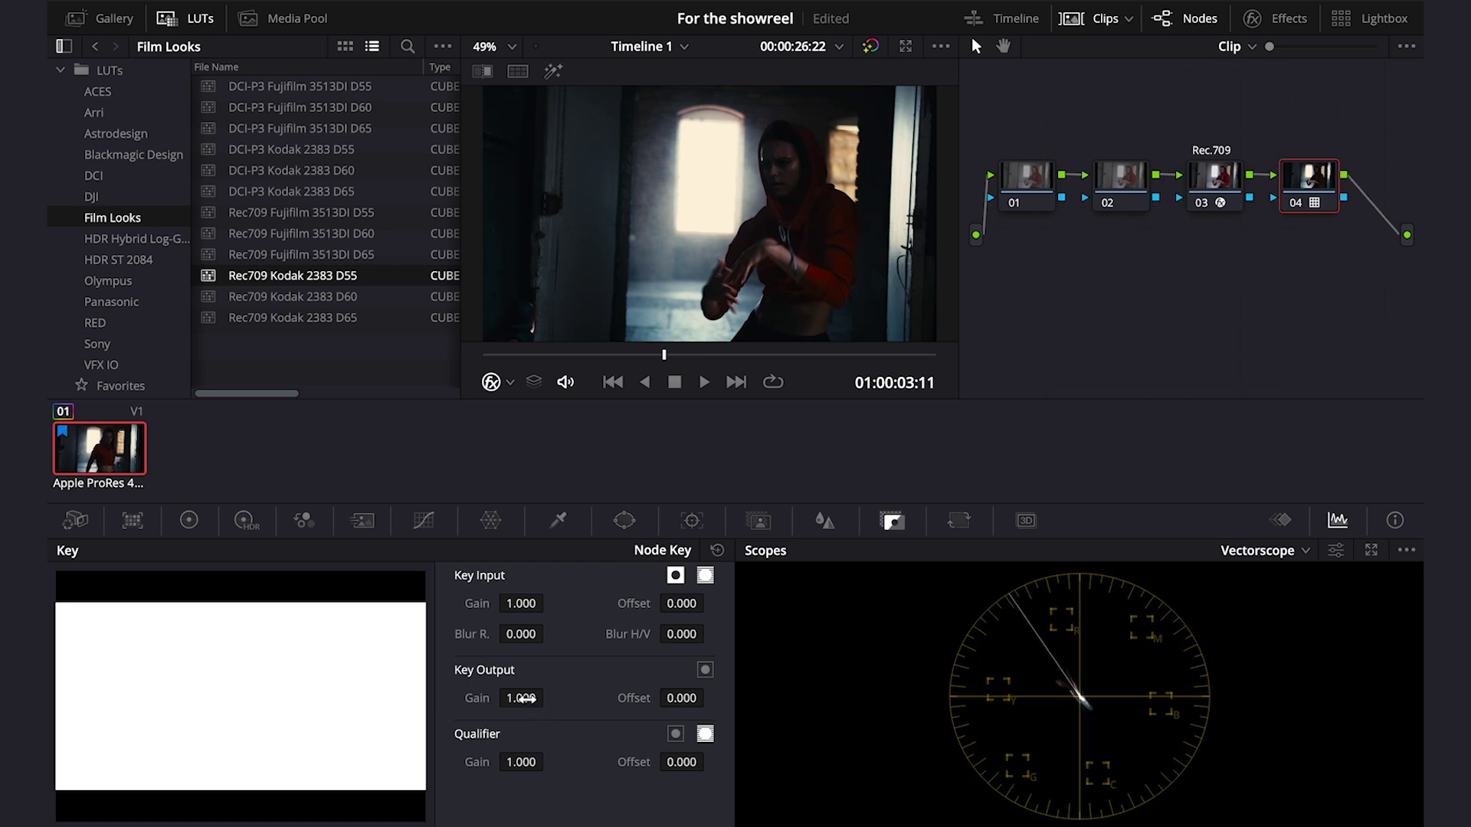
left_click_drag(536, 697, 571, 698)
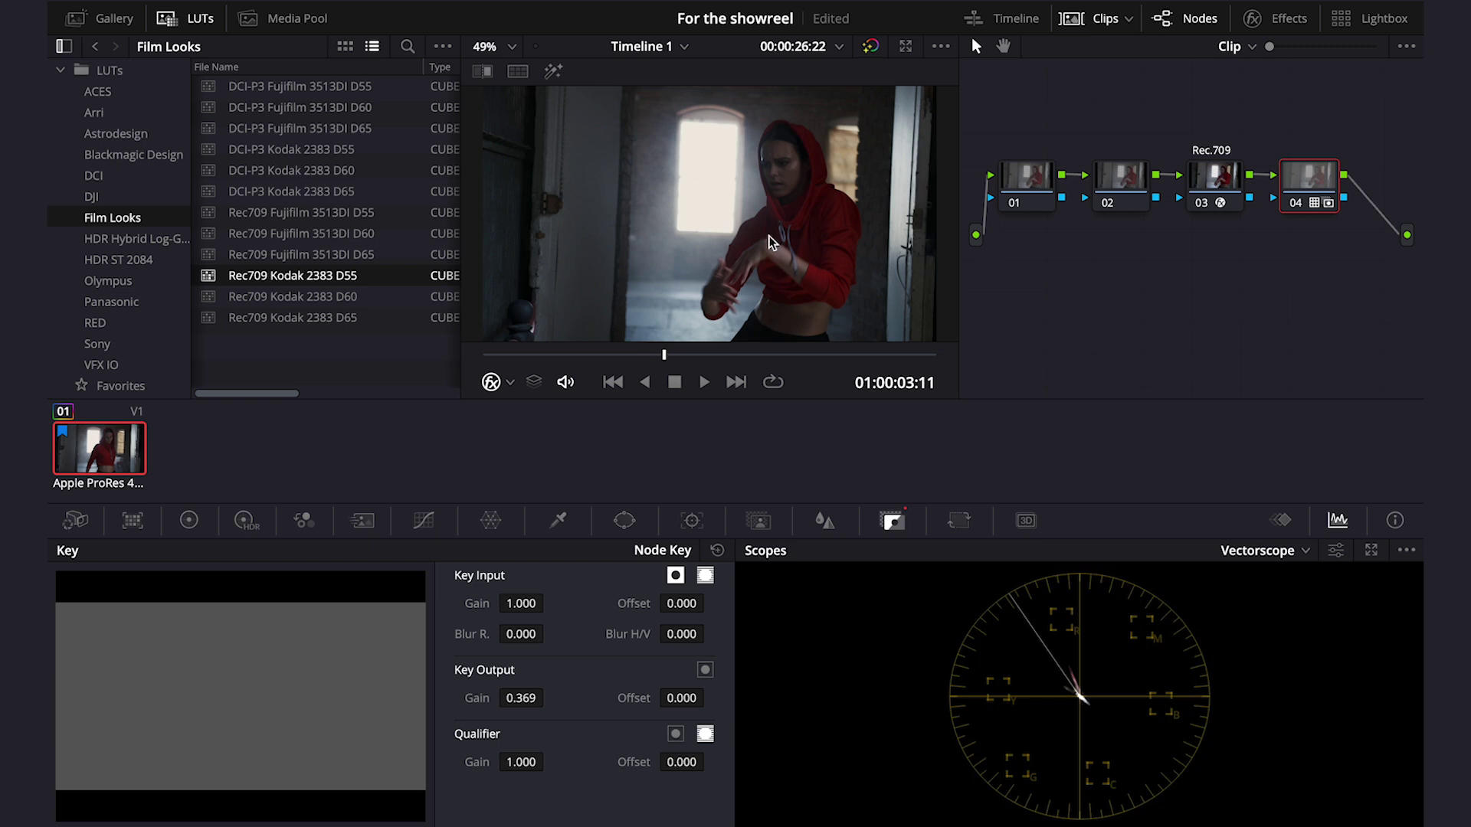
right_click(1312, 187)
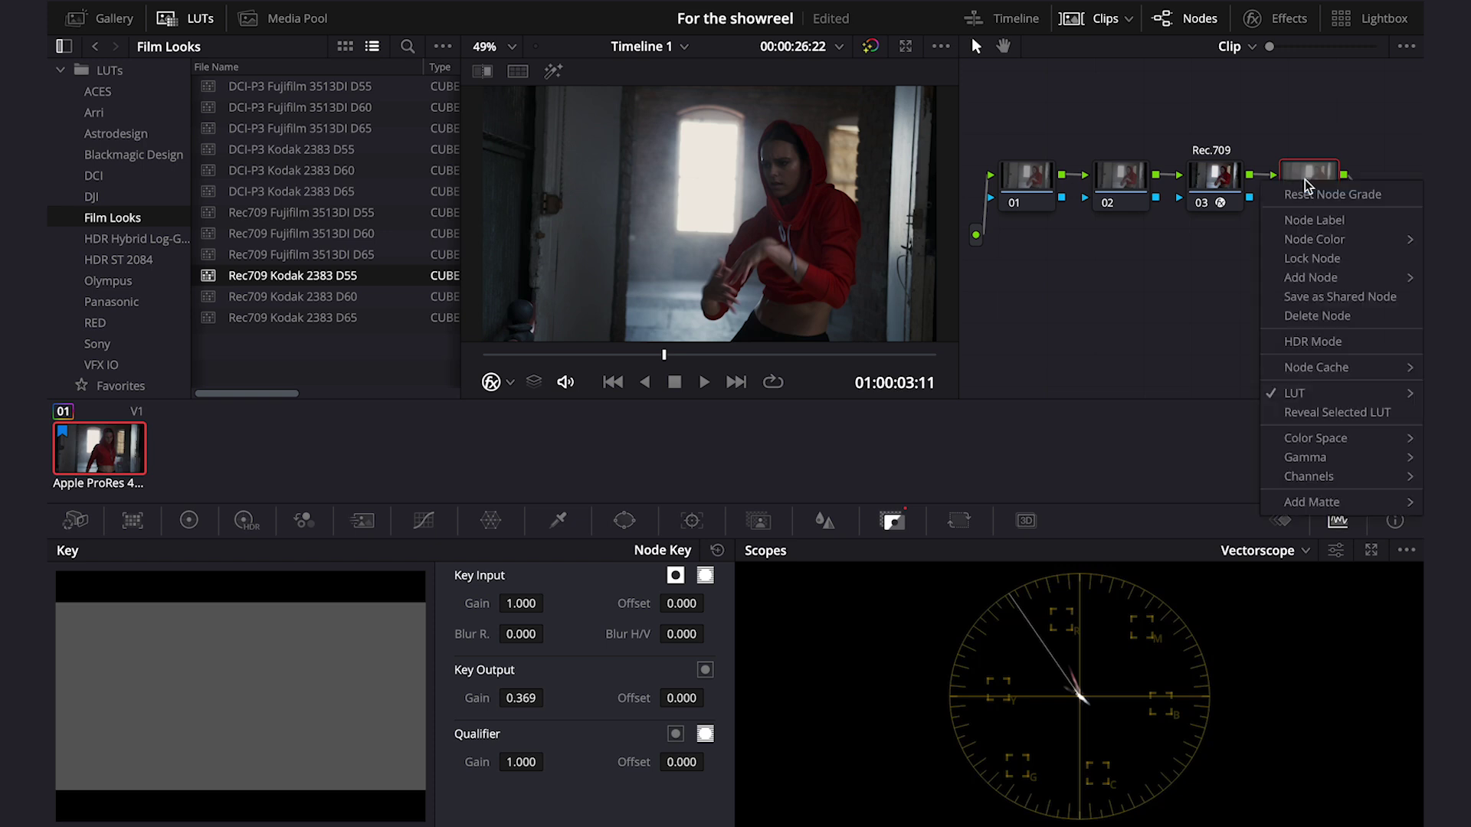
left_click(1312, 194)
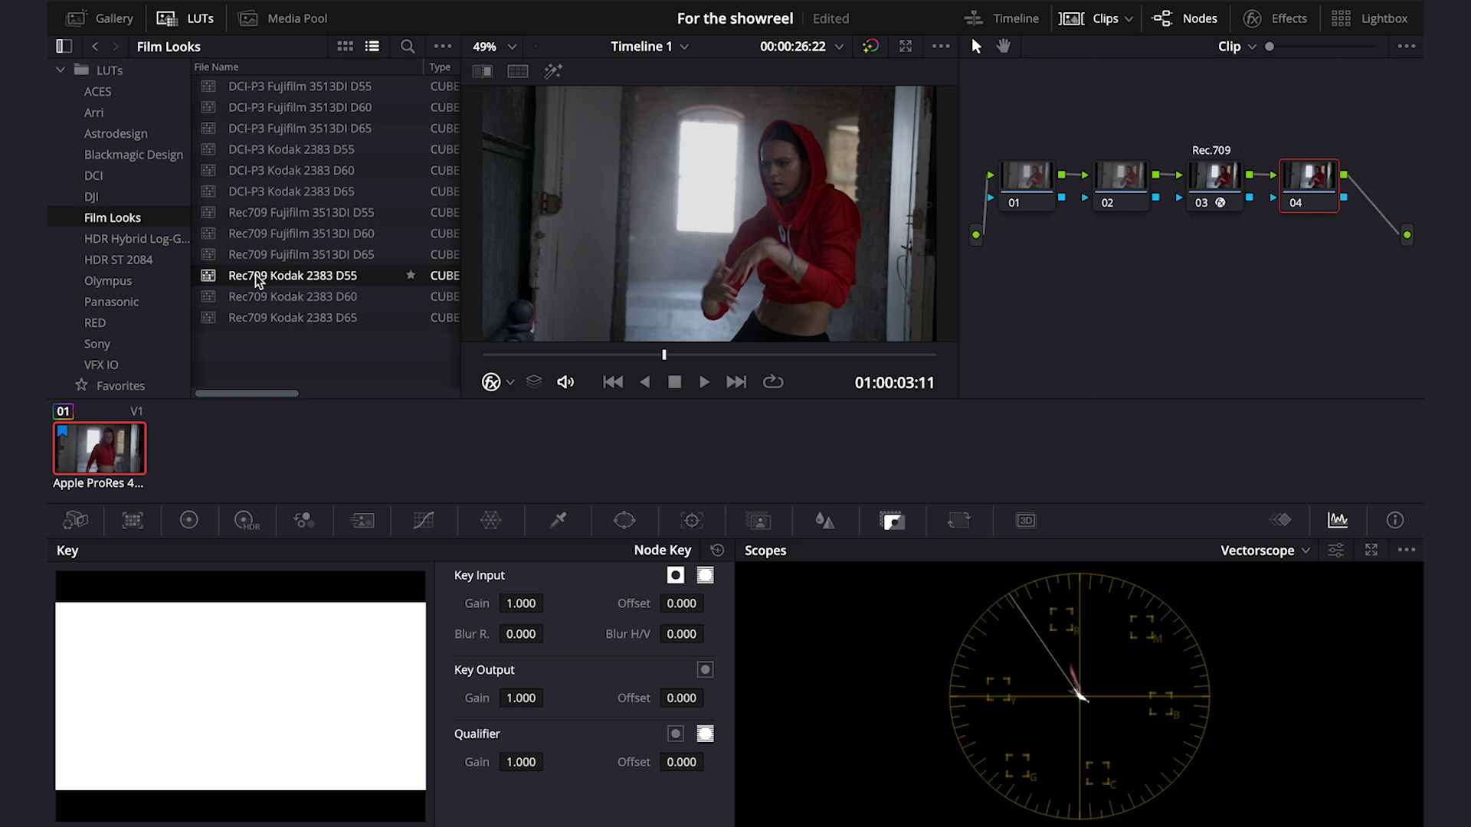
Reveal the Rec709 Kodak 2383 D55 .cube file and read its header in TextEdit
right_click(258, 281)
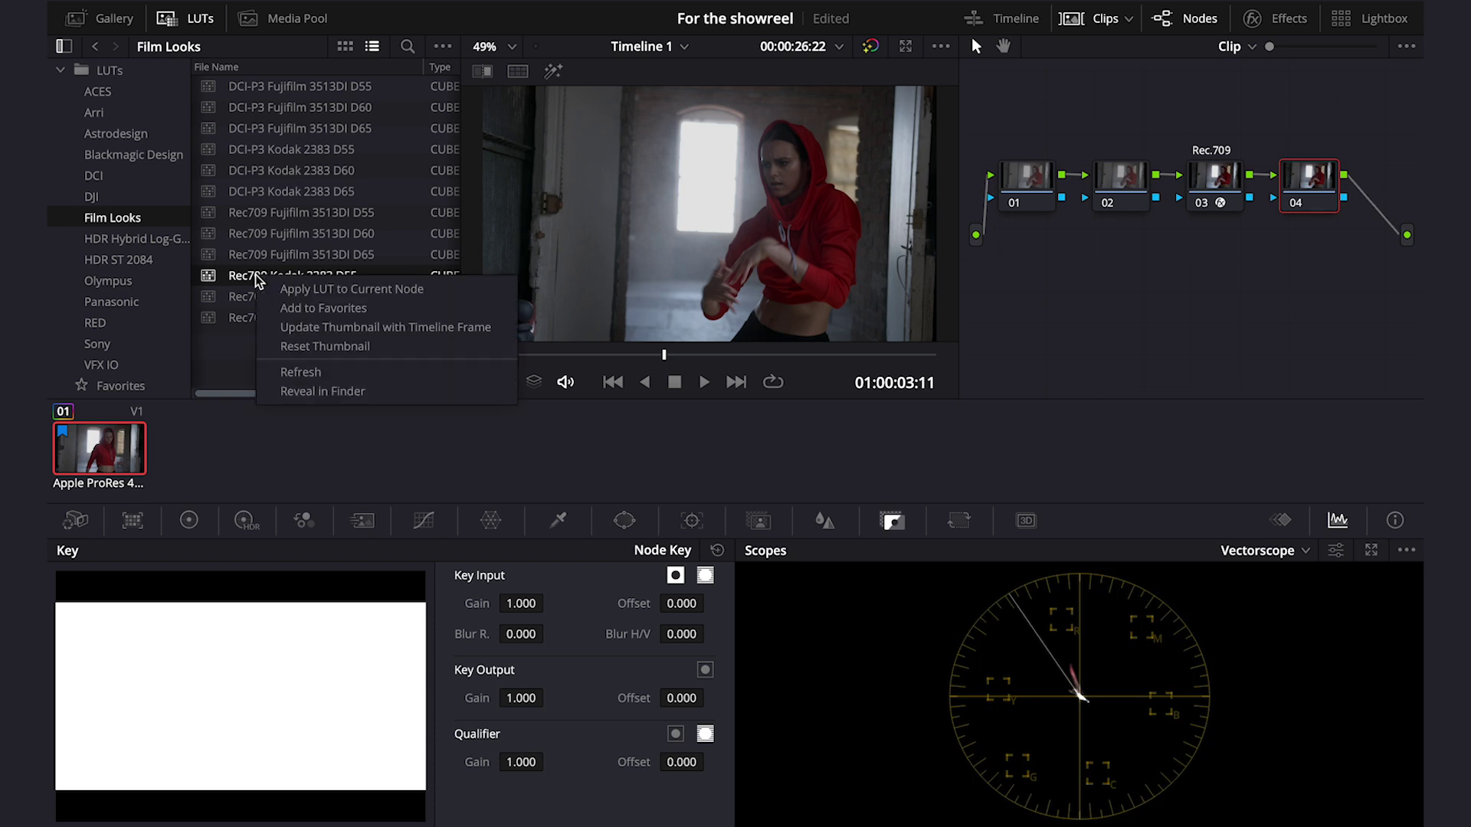
left_click(356, 392)
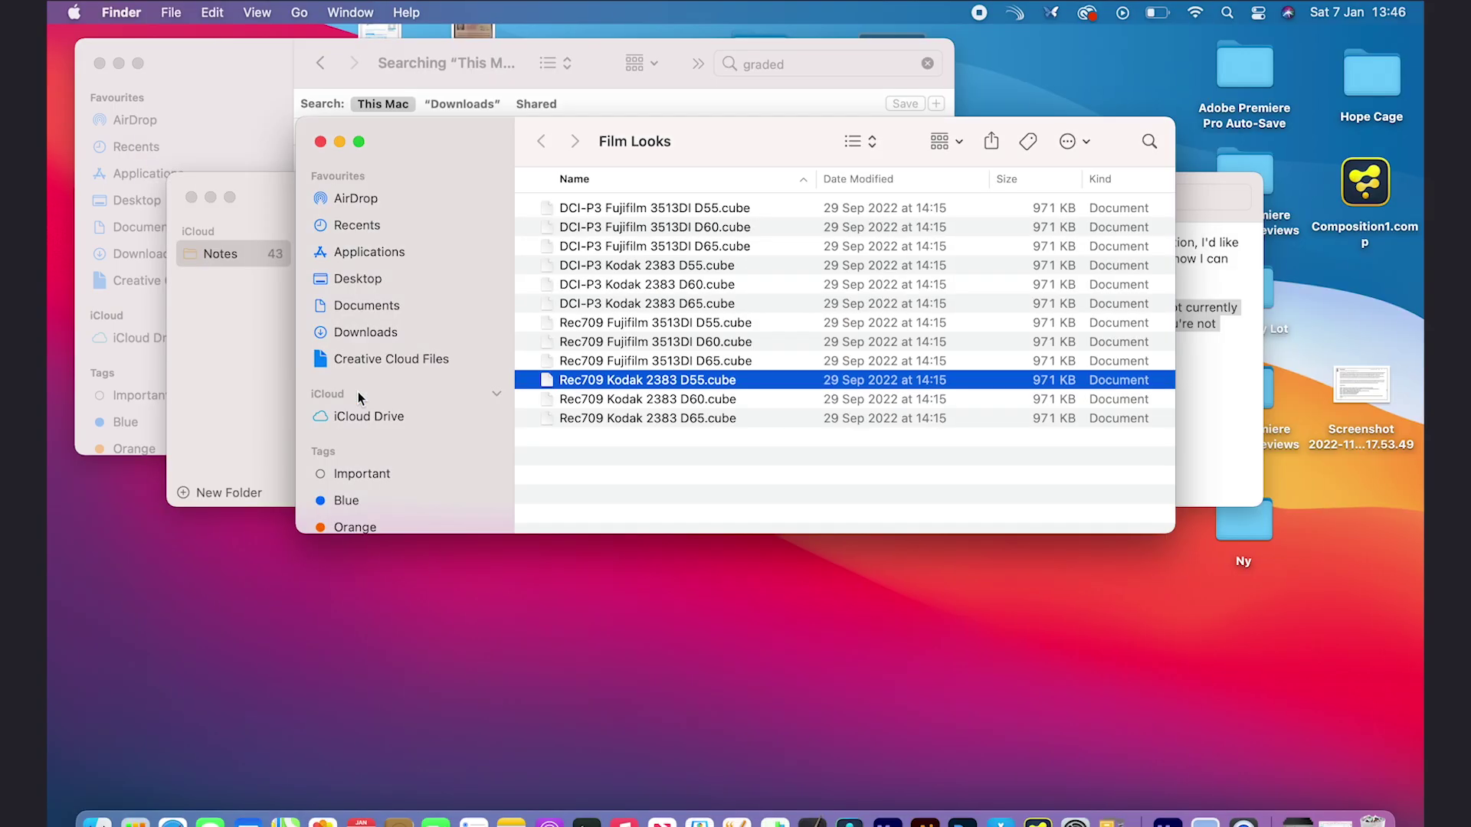
right_click(747, 381)
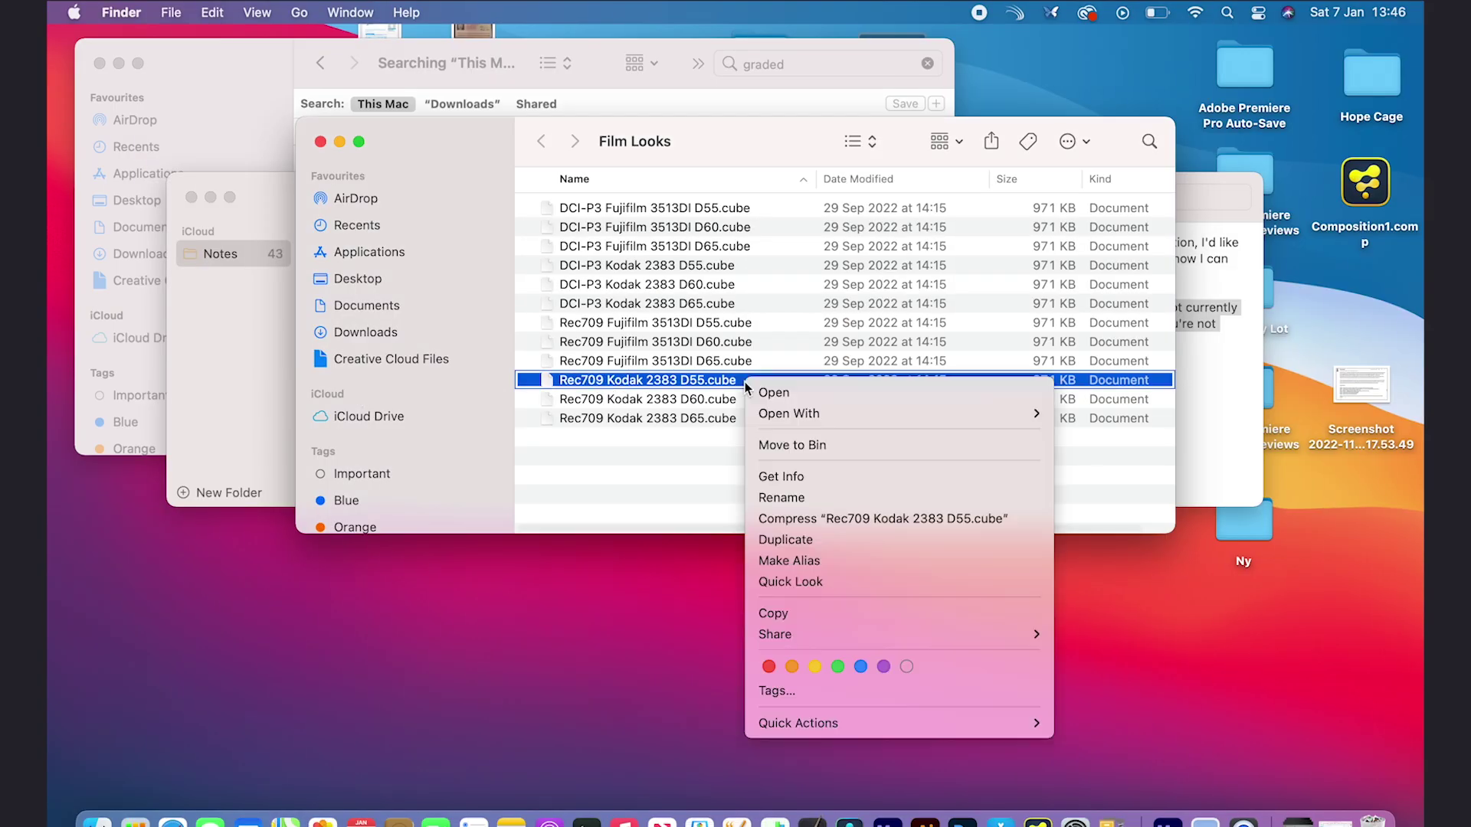
mouse_move(809, 413)
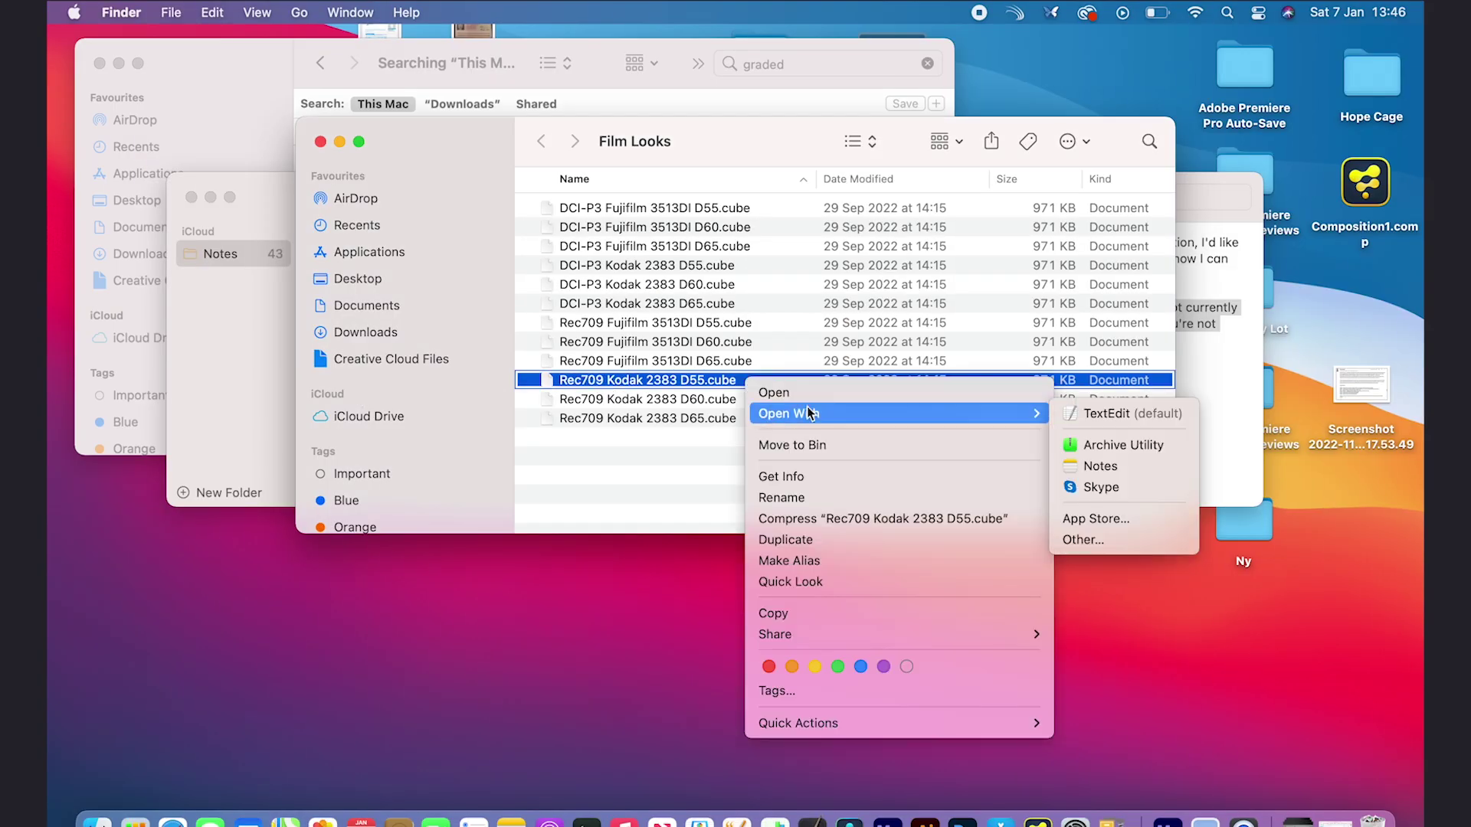
left_click(1102, 414)
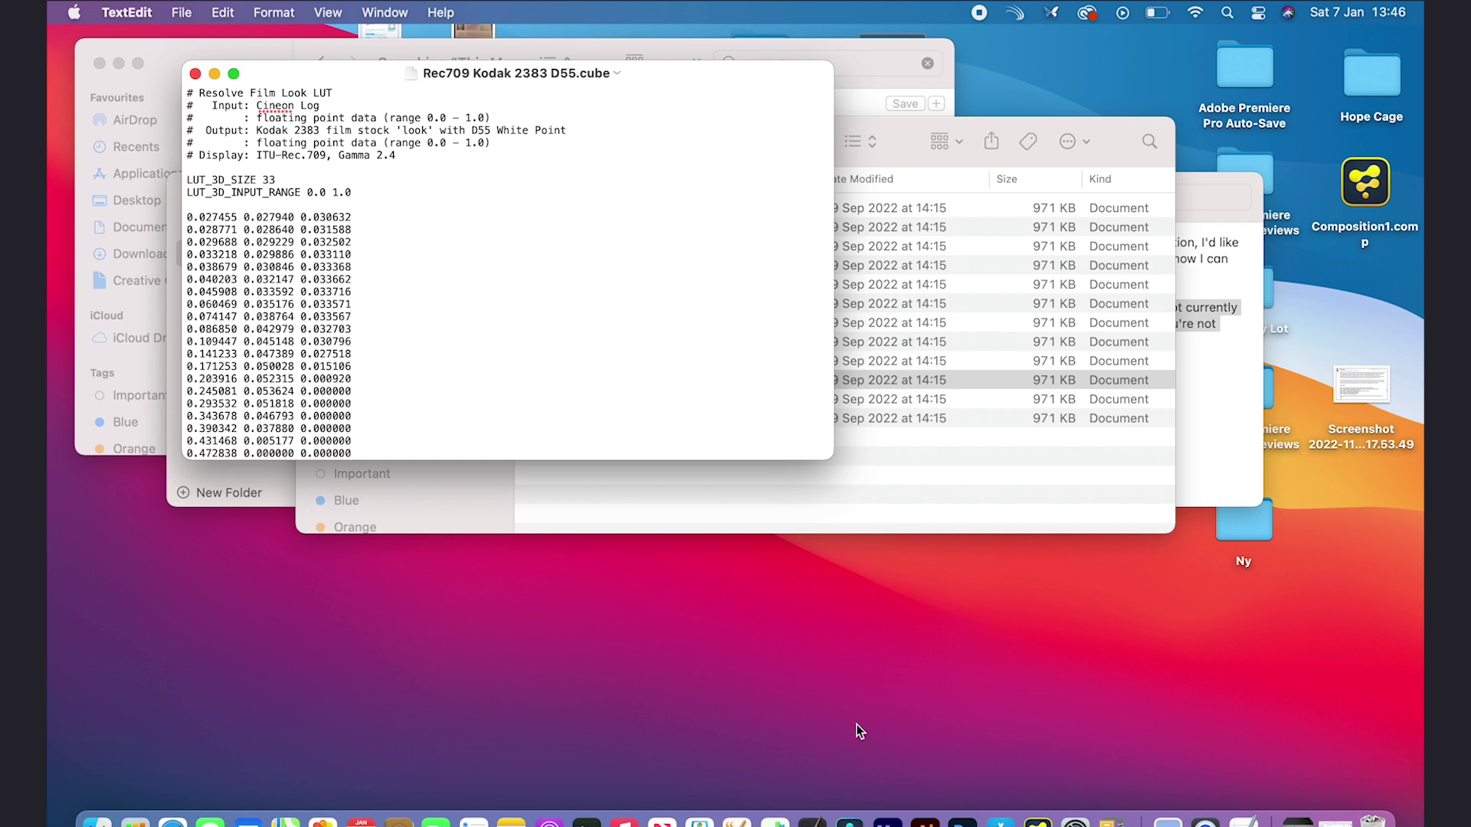
left_click(848, 818)
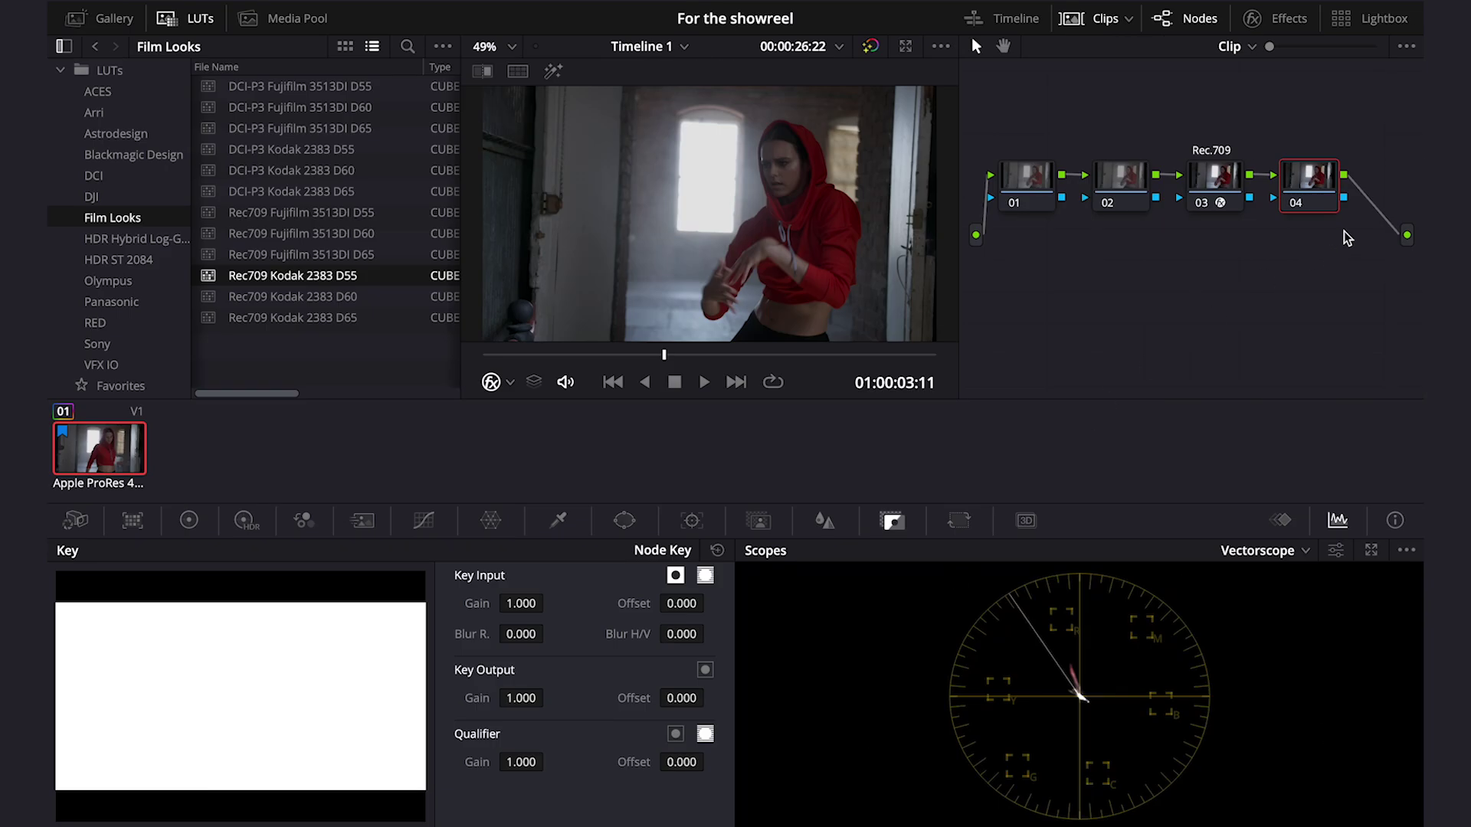
Label node 04 as 'CST'
right_click(1316, 185)
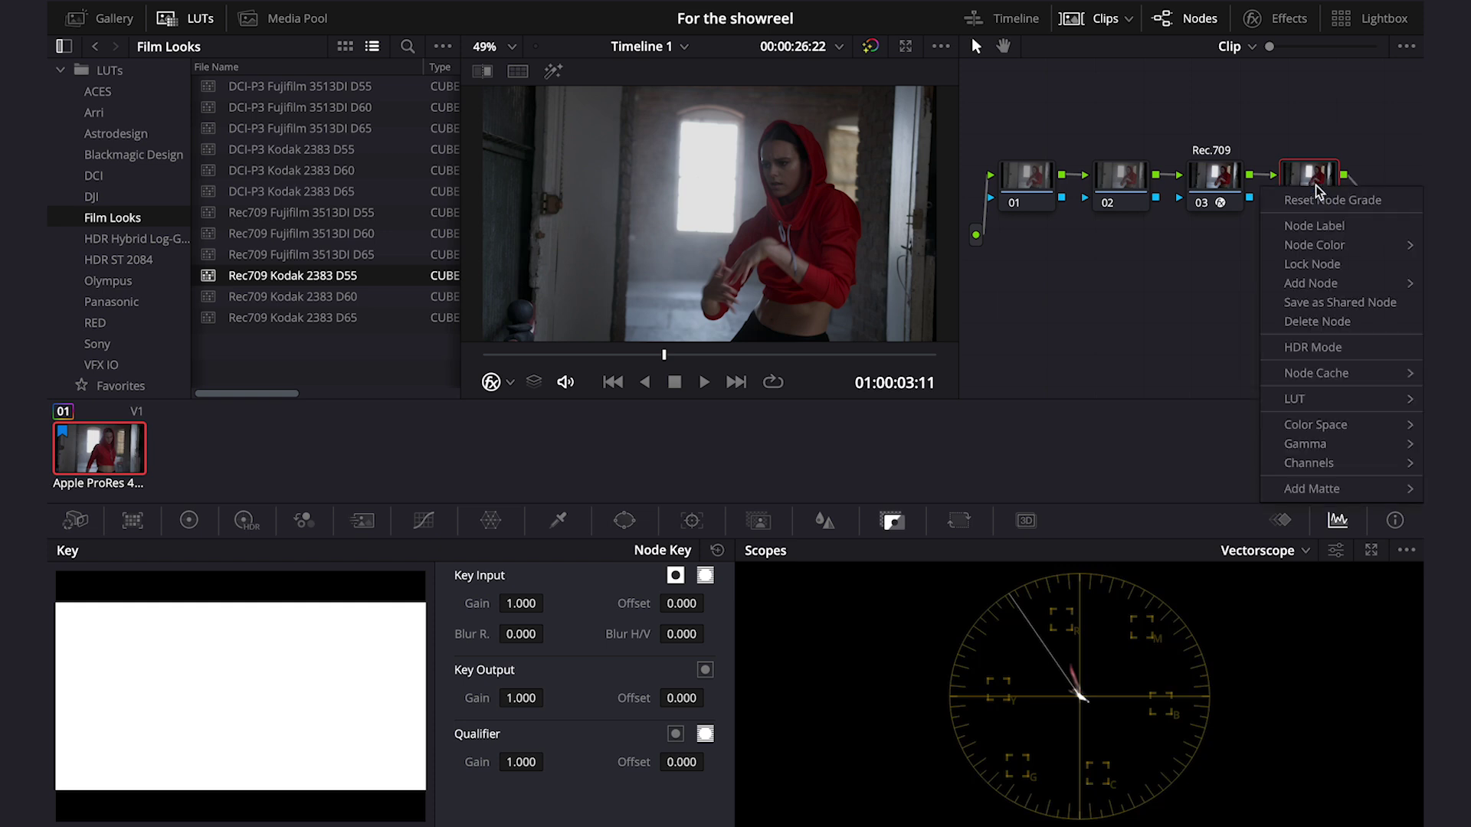
left_click(1319, 223)
type("CST")
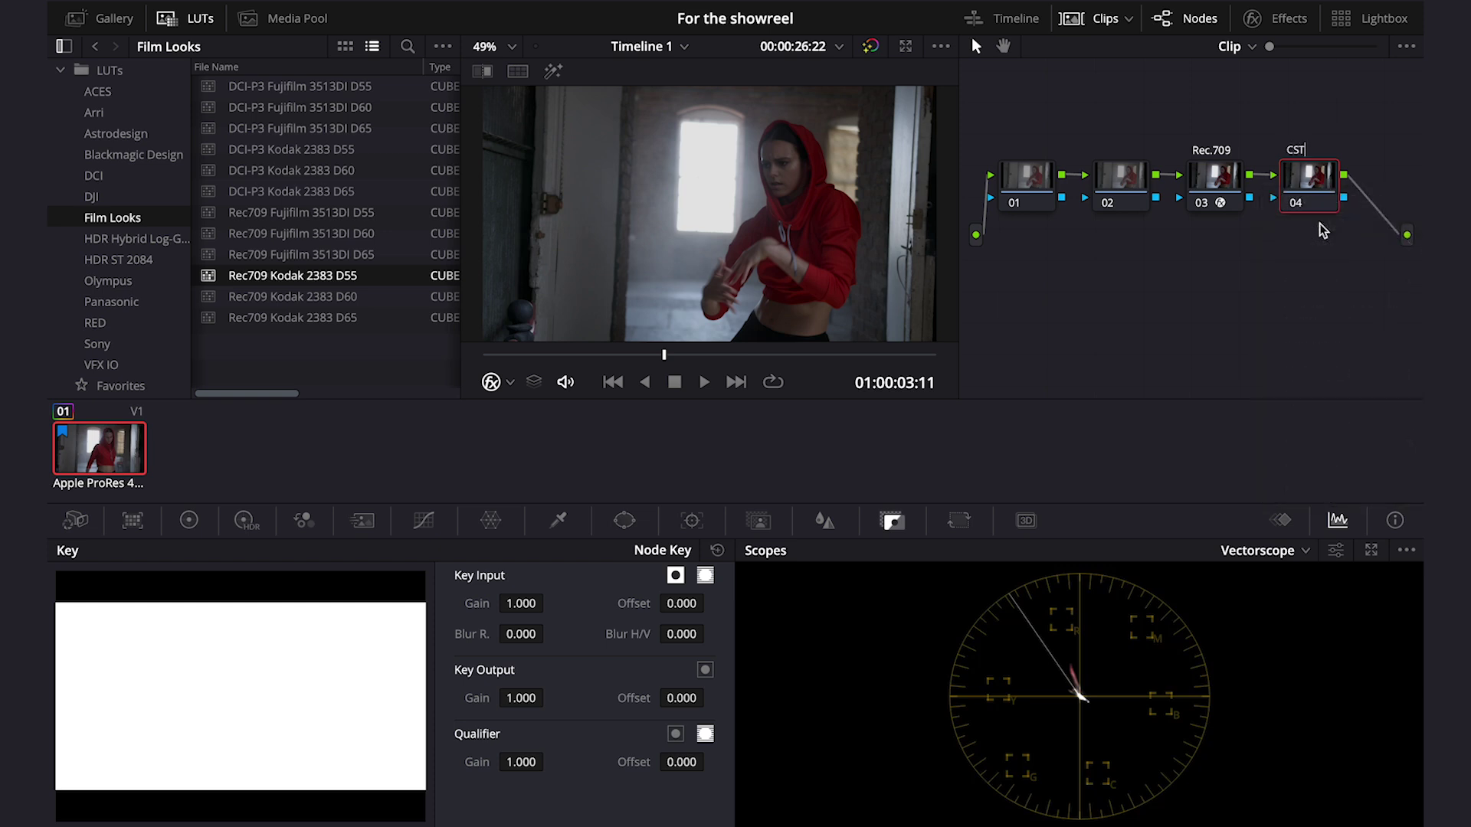
key("Return")
Apply Color Space Transform to node 04 with output gamma set to Cineon Film Log
left_click(1255, 22)
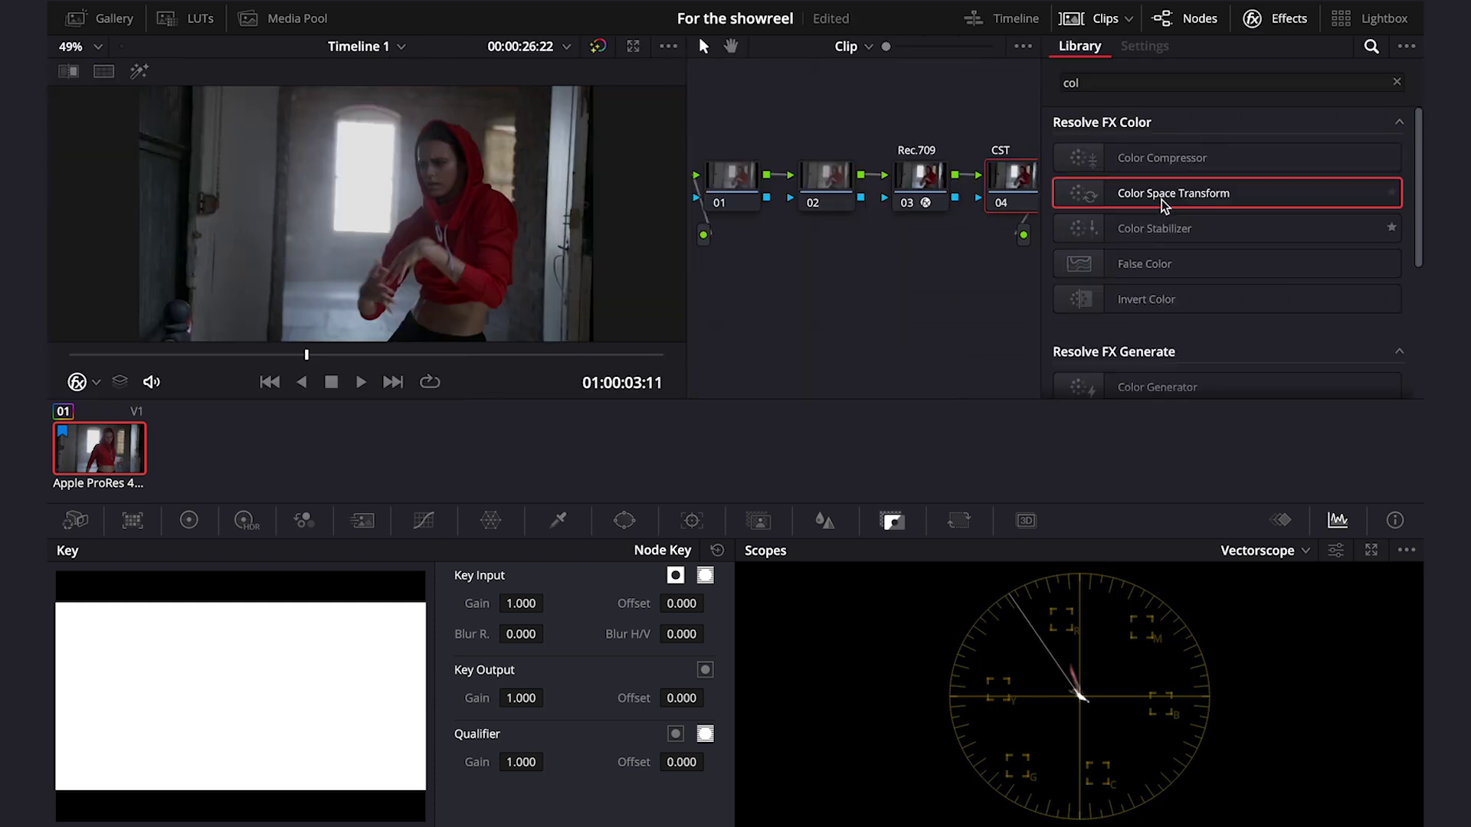
left_click_drag(1159, 197, 1012, 195)
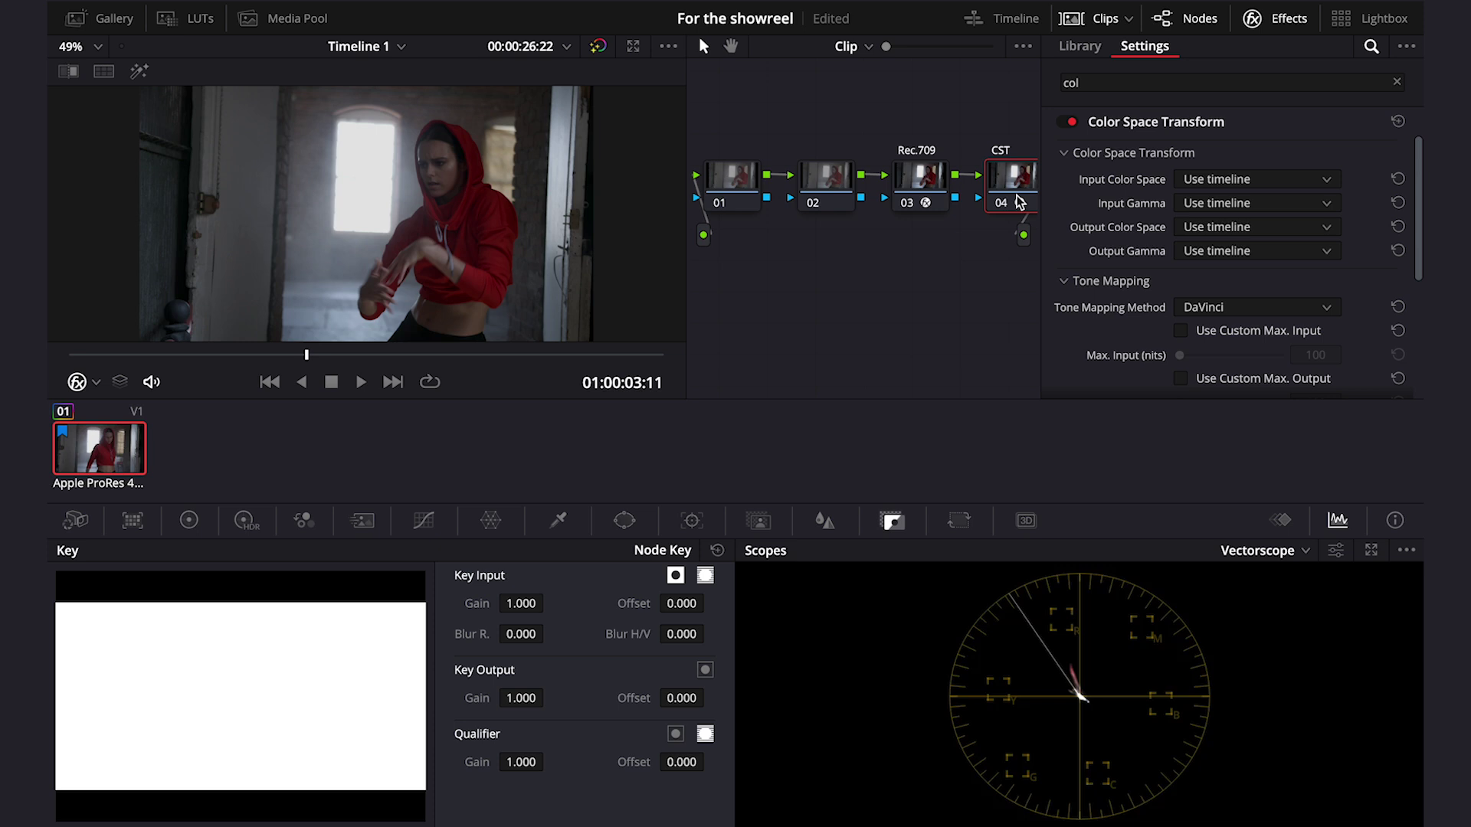
left_click(1228, 252)
type("ci")
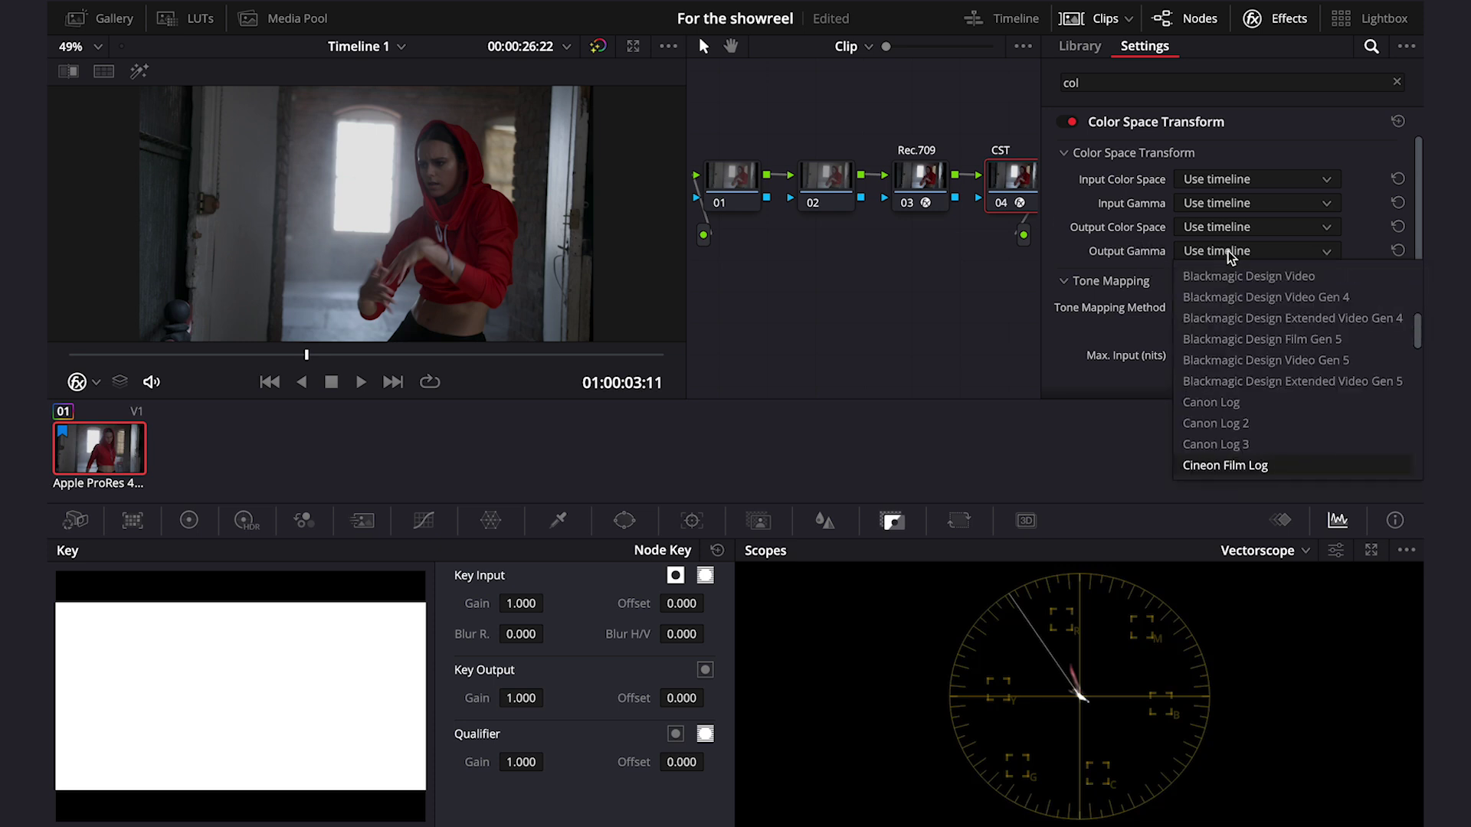
left_click(1216, 467)
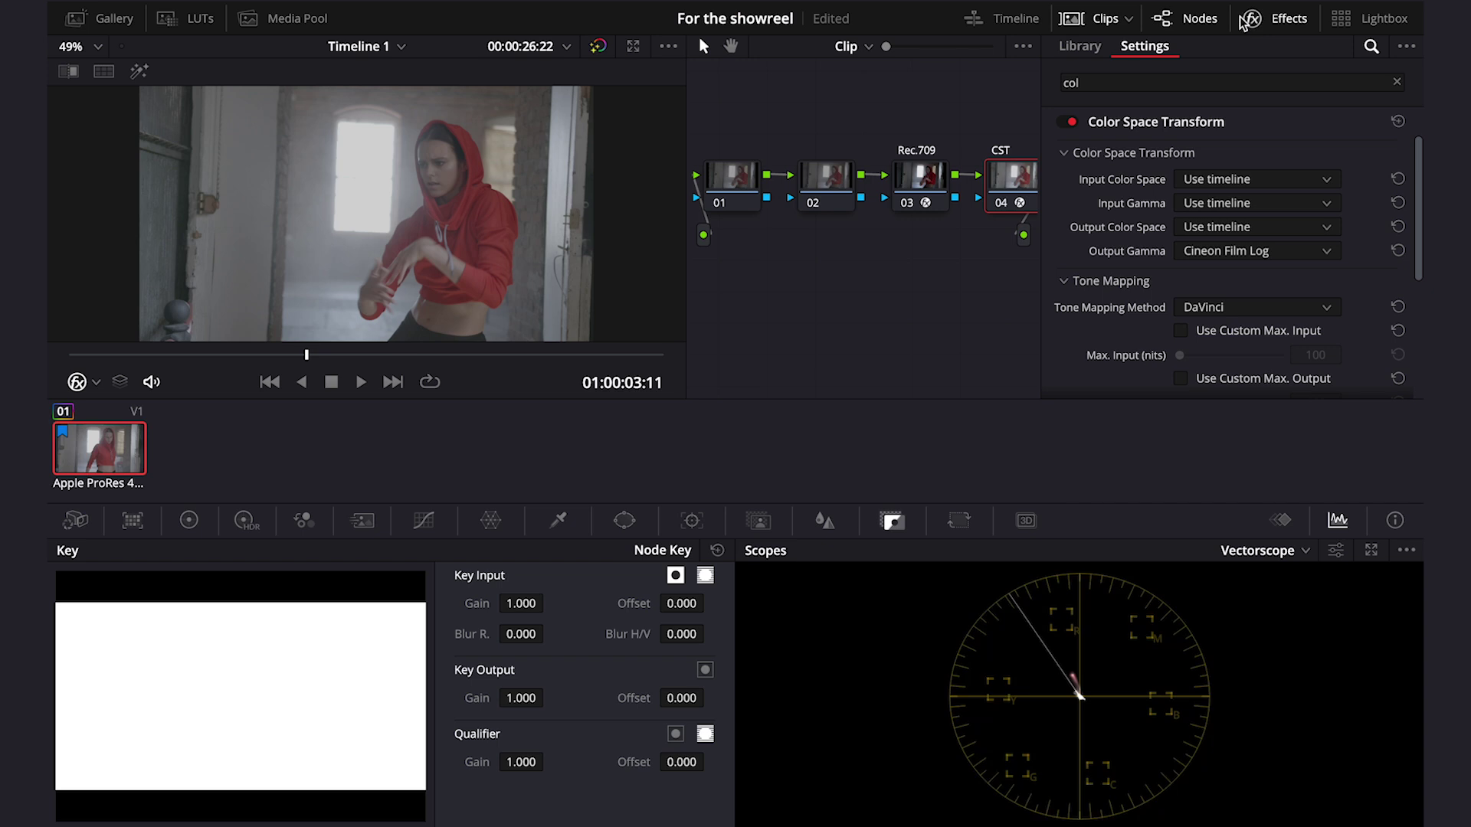
Add serial node 05 labelled 'LUT' and give it the Rec709 Kodak 2383 D55 LUT
left_click(1251, 18)
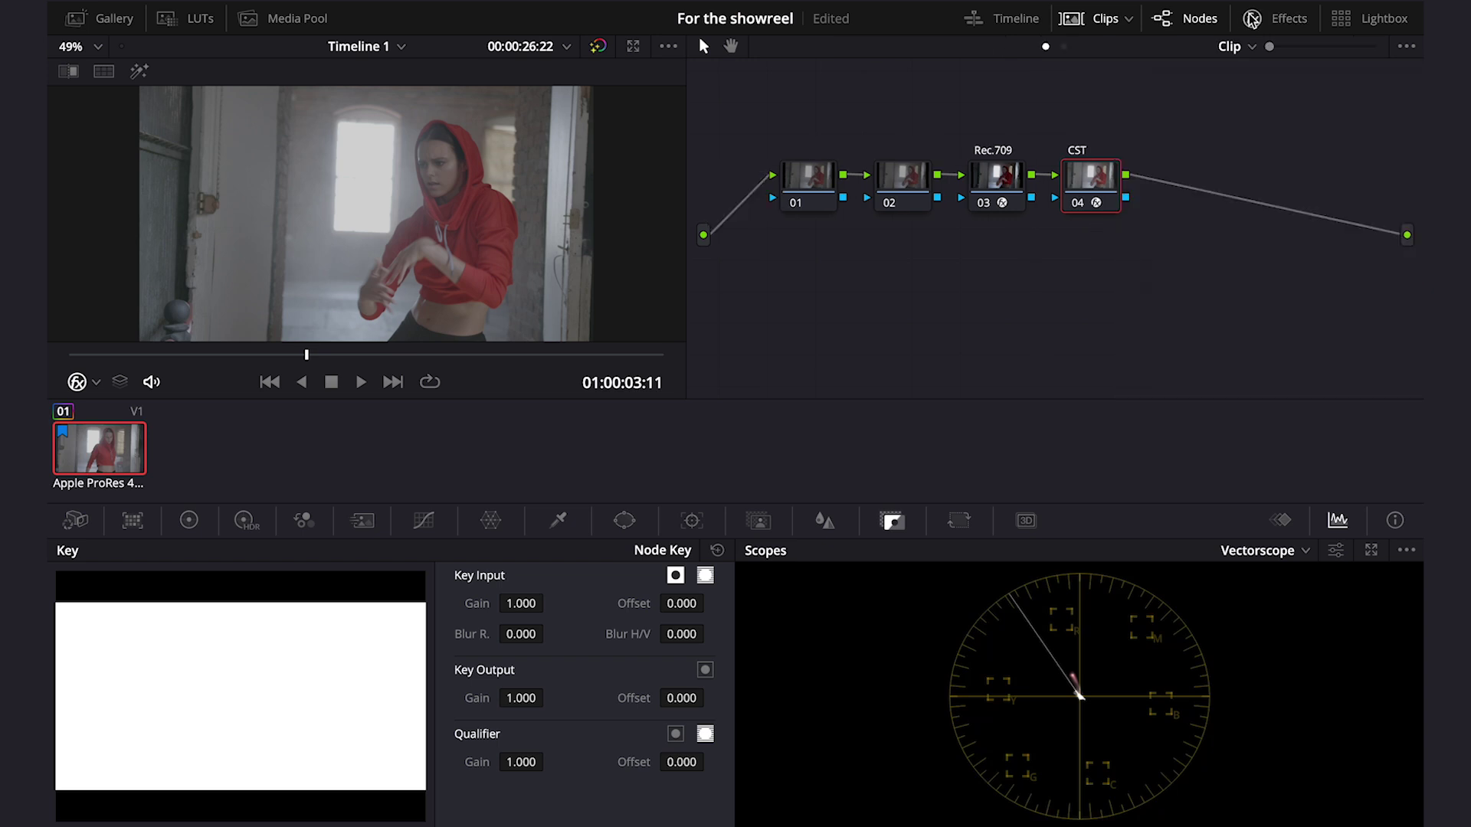
key("alt+s")
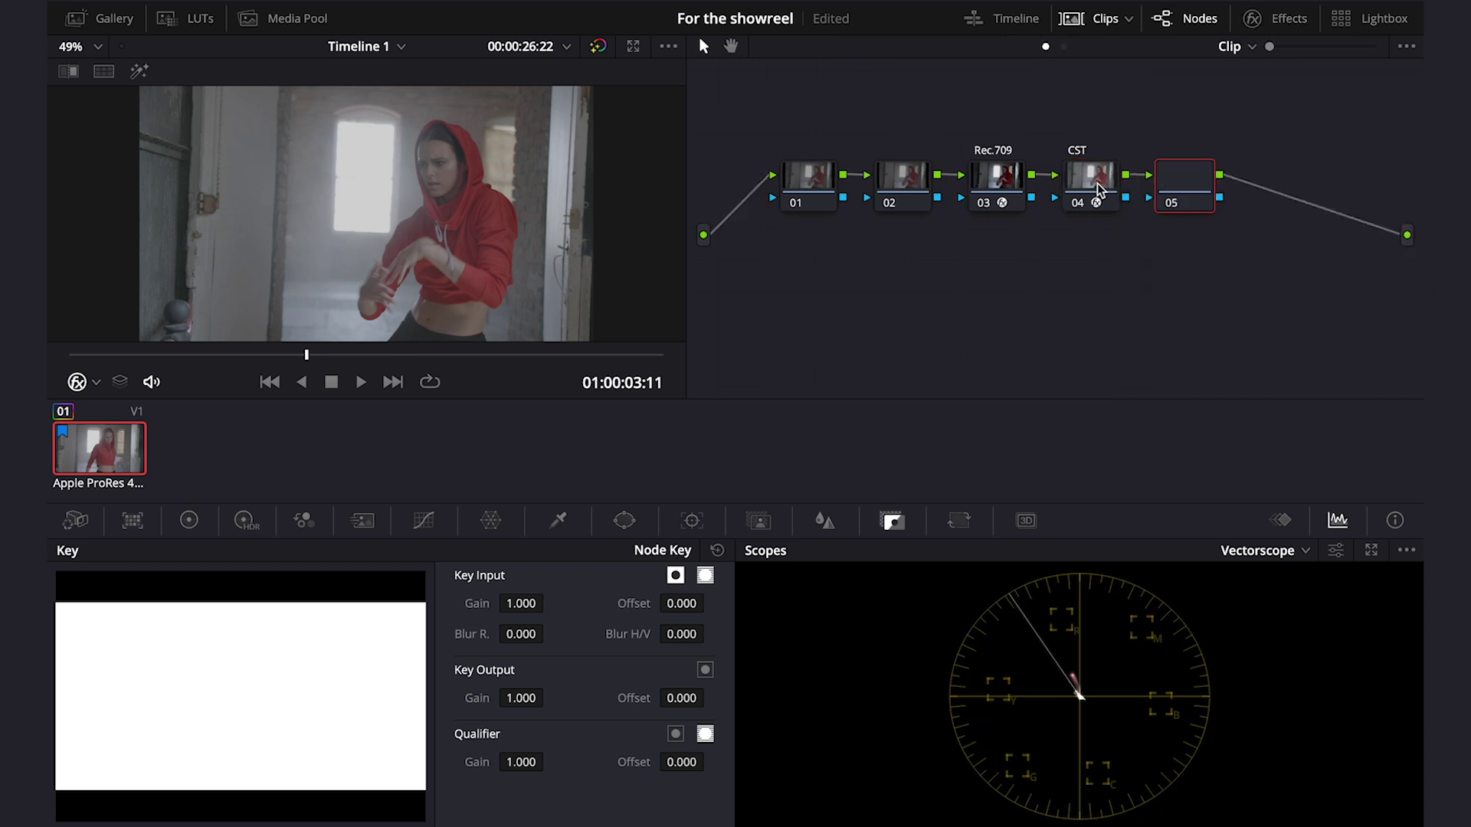
right_click(1185, 182)
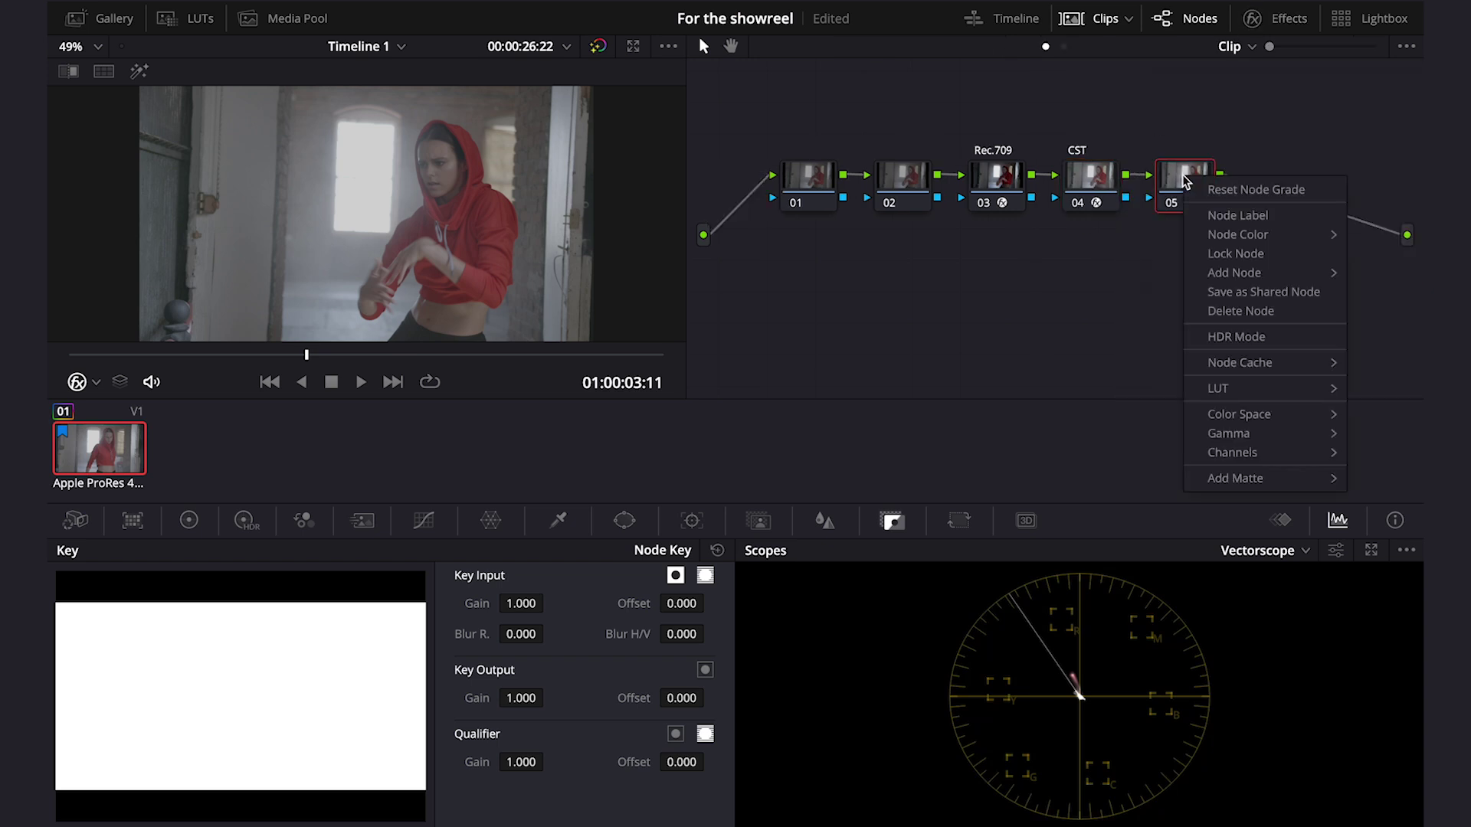
left_click(1220, 218)
type("LUT")
key("Return")
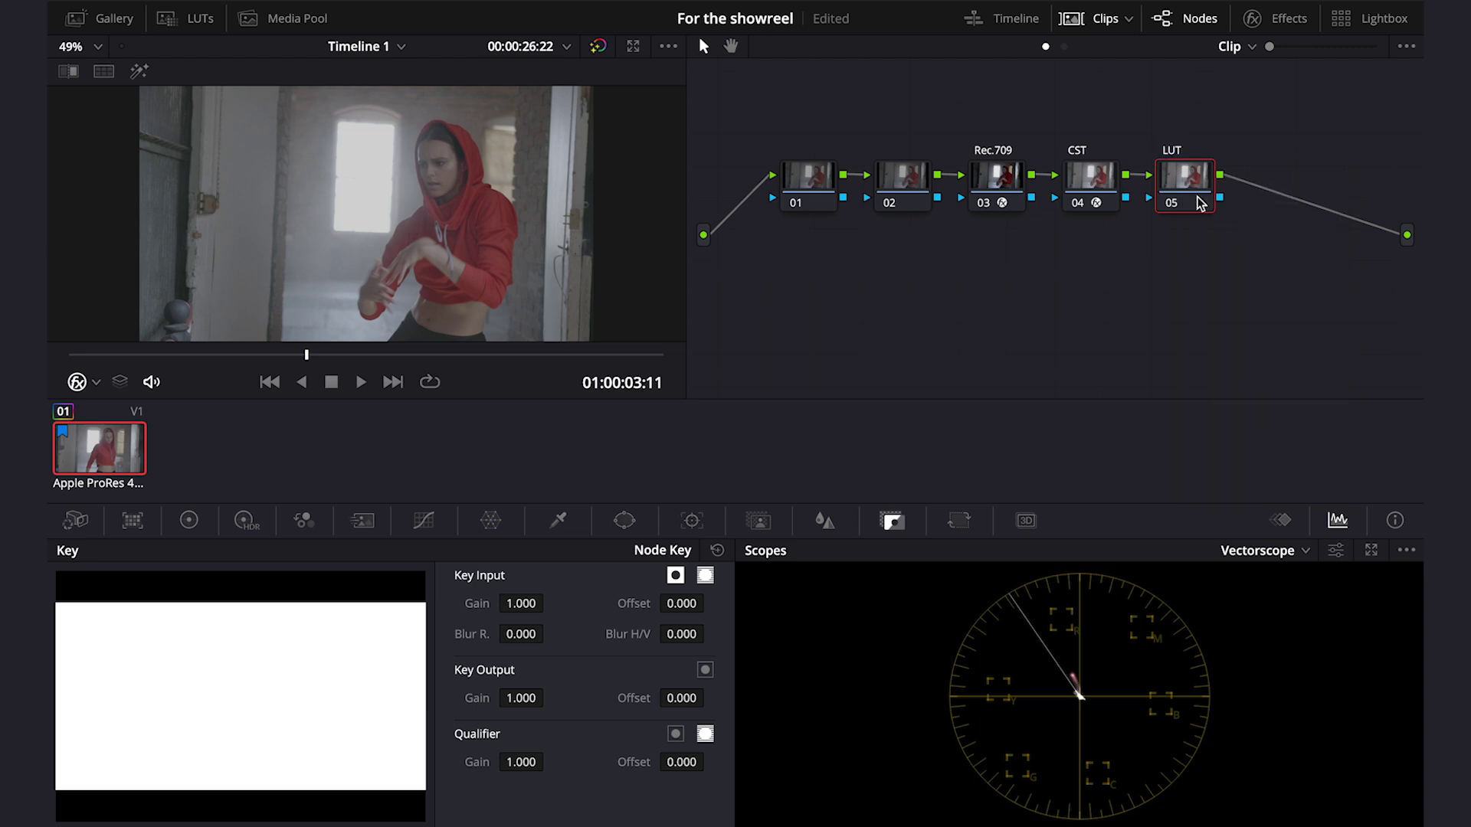
left_click(198, 22)
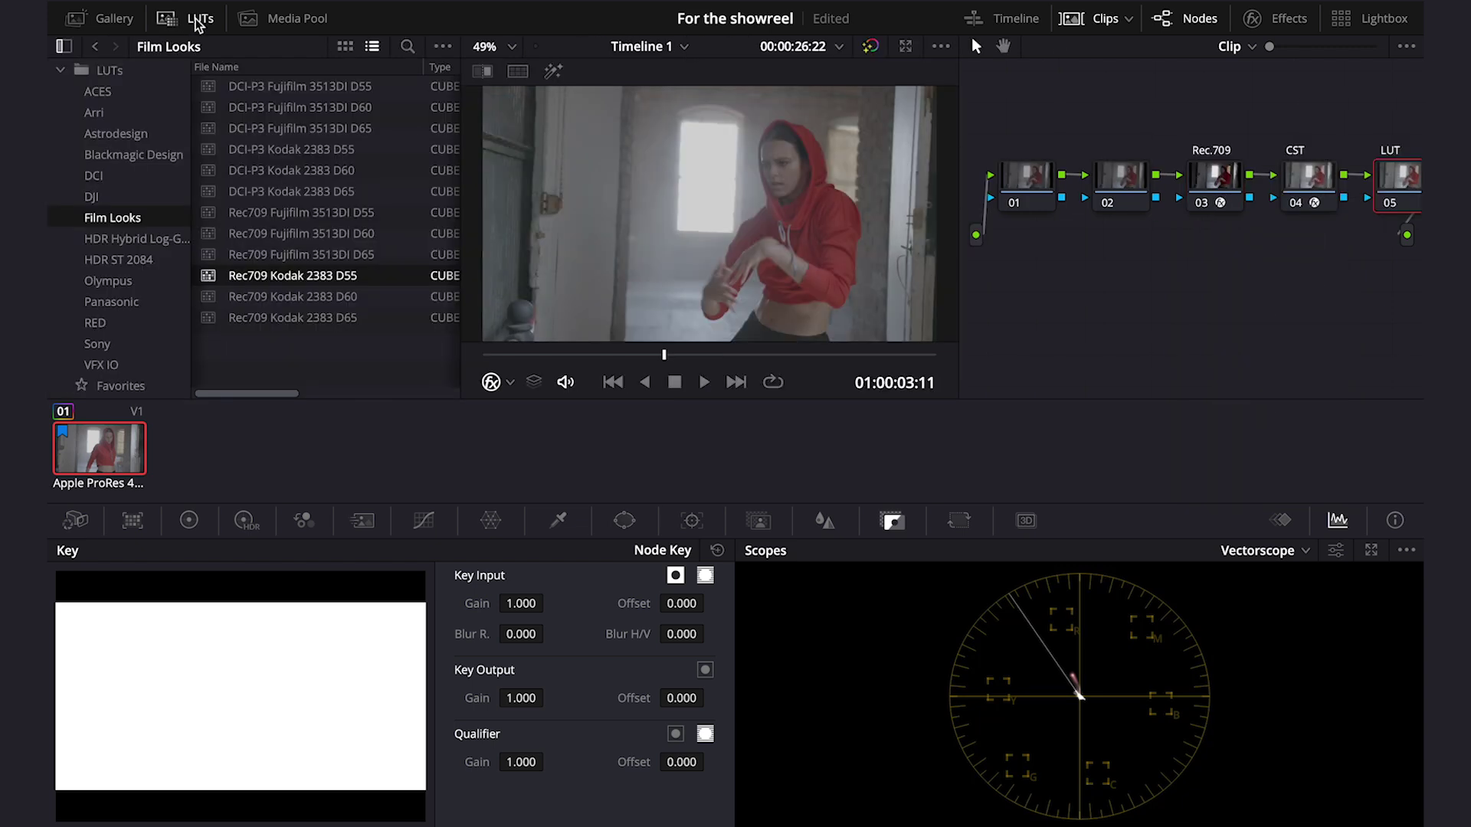
double_click(333, 280)
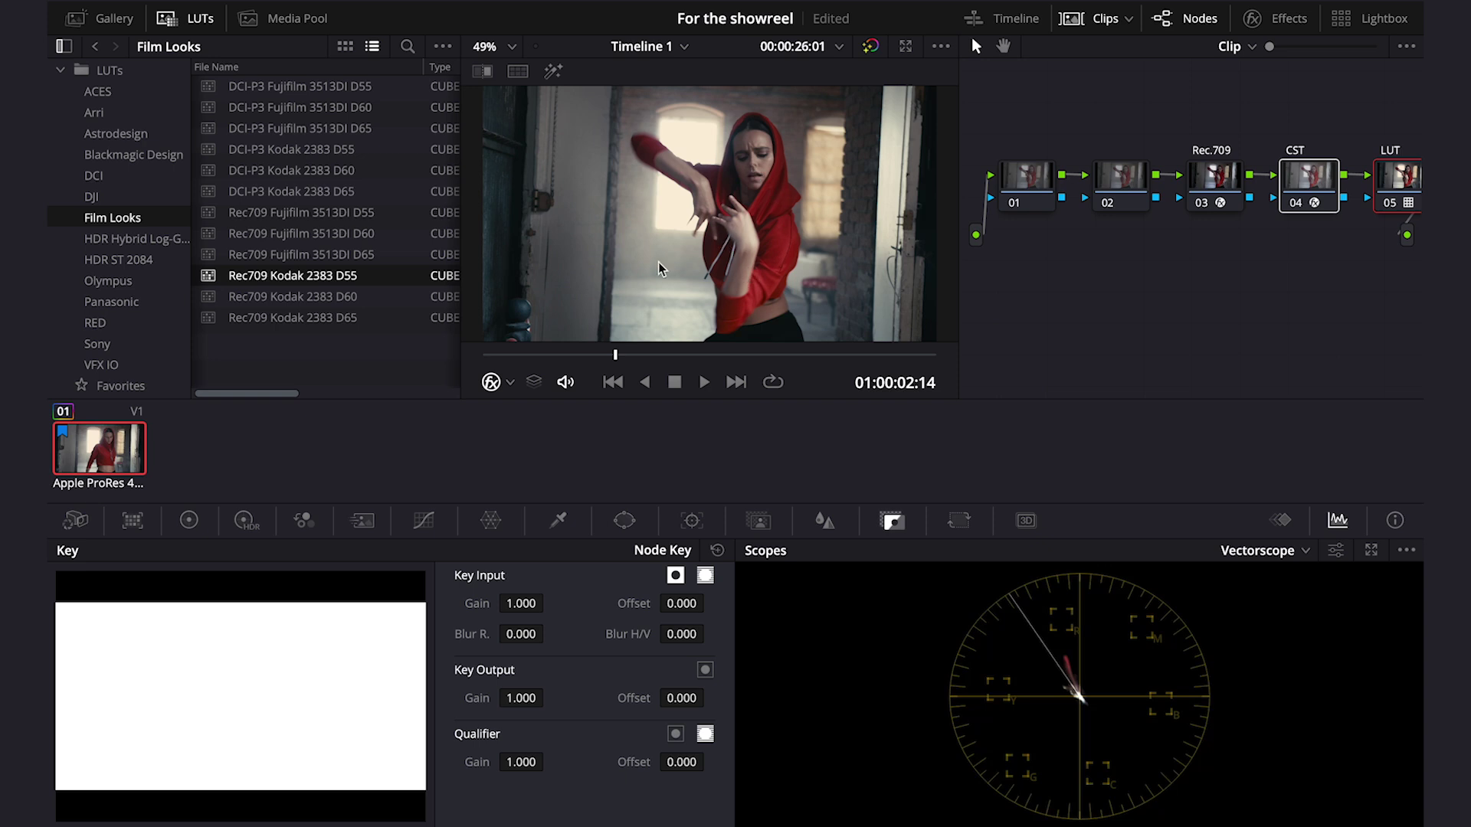
Close the LUT browser and drag node 05's Key Output Gain to 1.137
left_click(166, 20)
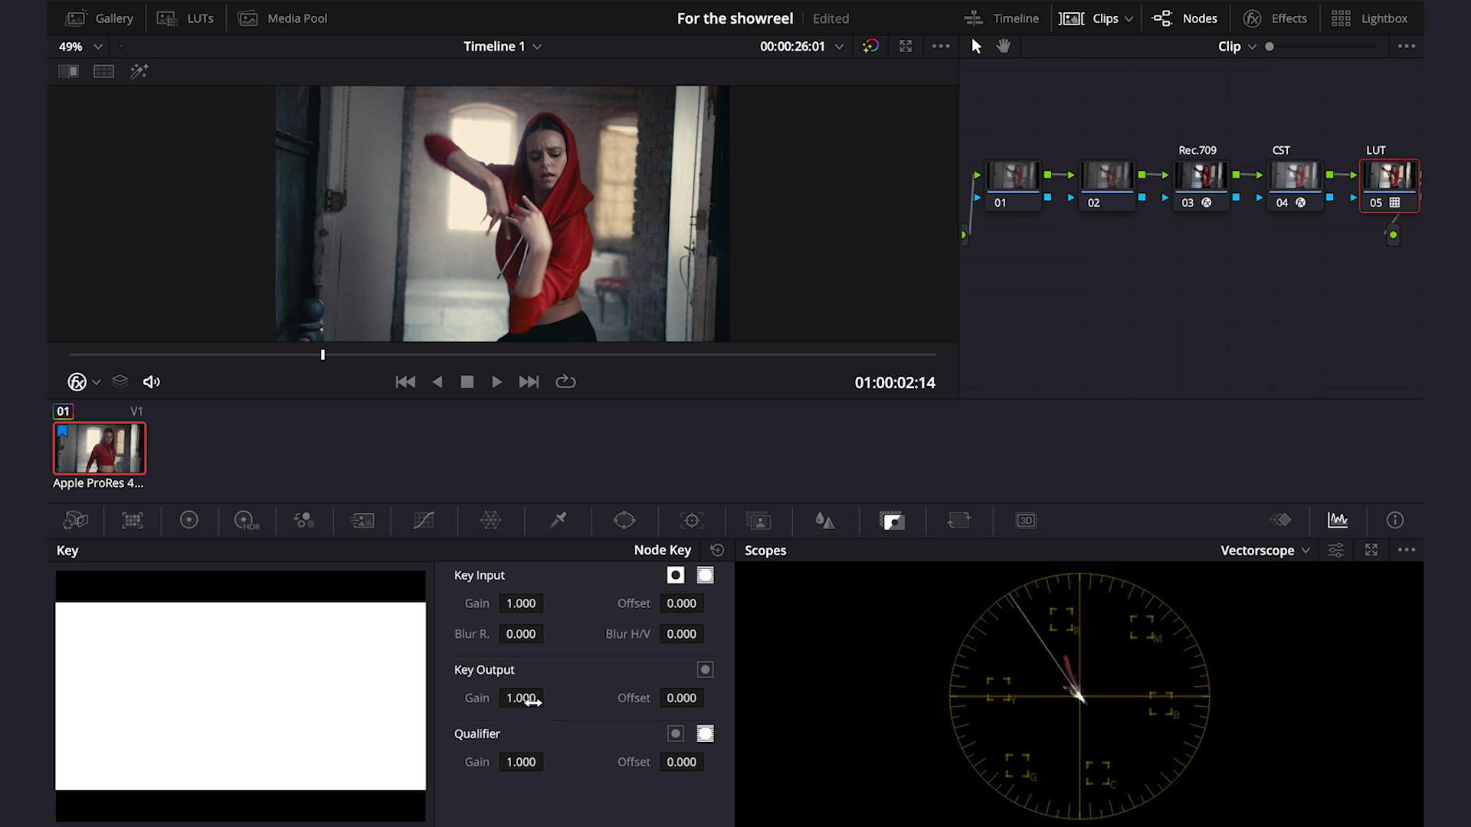
mouse_move(533, 701)
left_mouse_down()
mouse_move(549, 697)
mouse_move(534, 709)
left_mouse_up()
Combine CST and LUT into a compound node beside node 03 with key output gain 1.366
left_click_drag(1279, 117, 1401, 199)
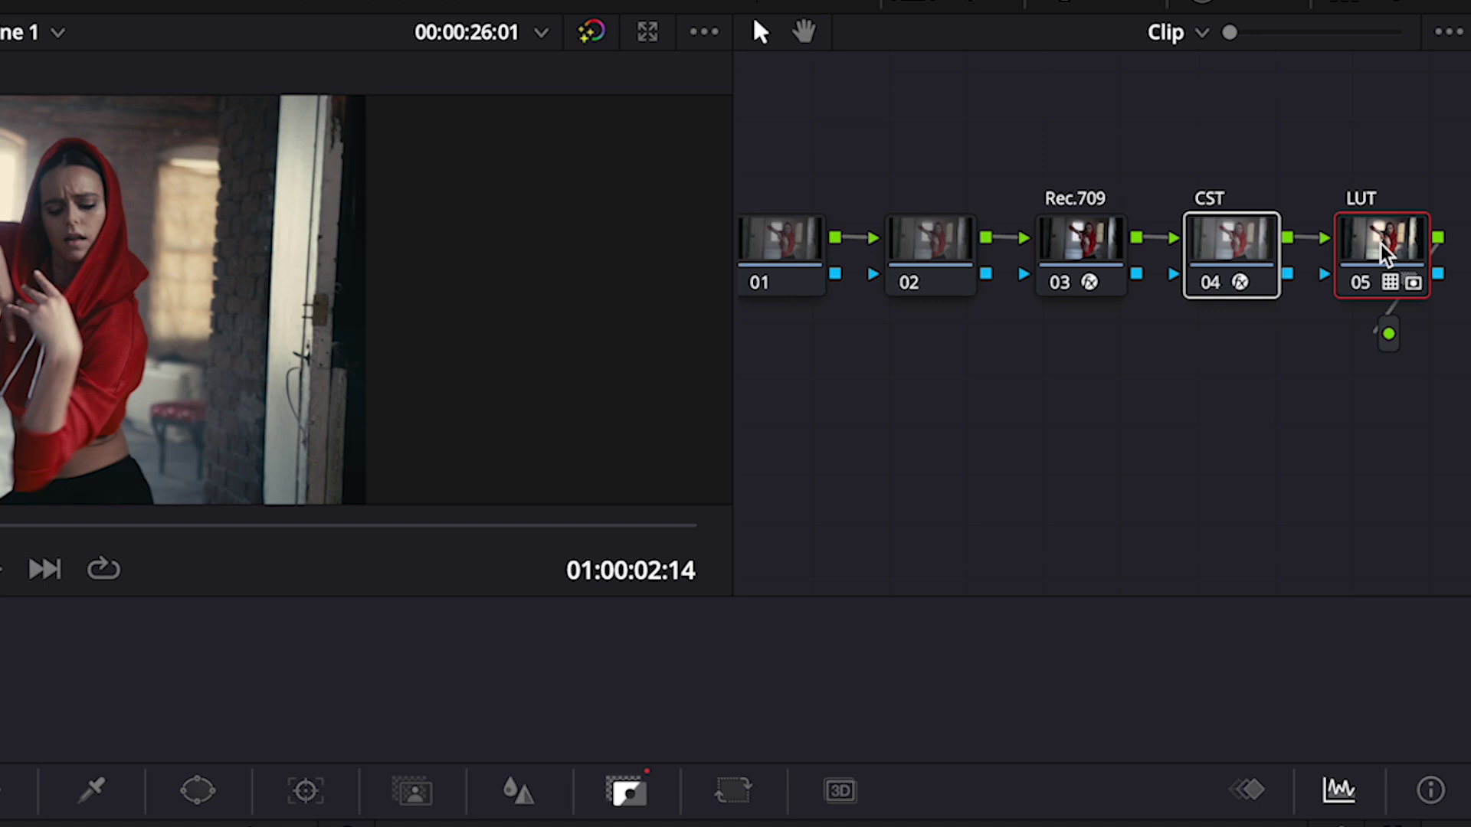
right_click(1386, 253)
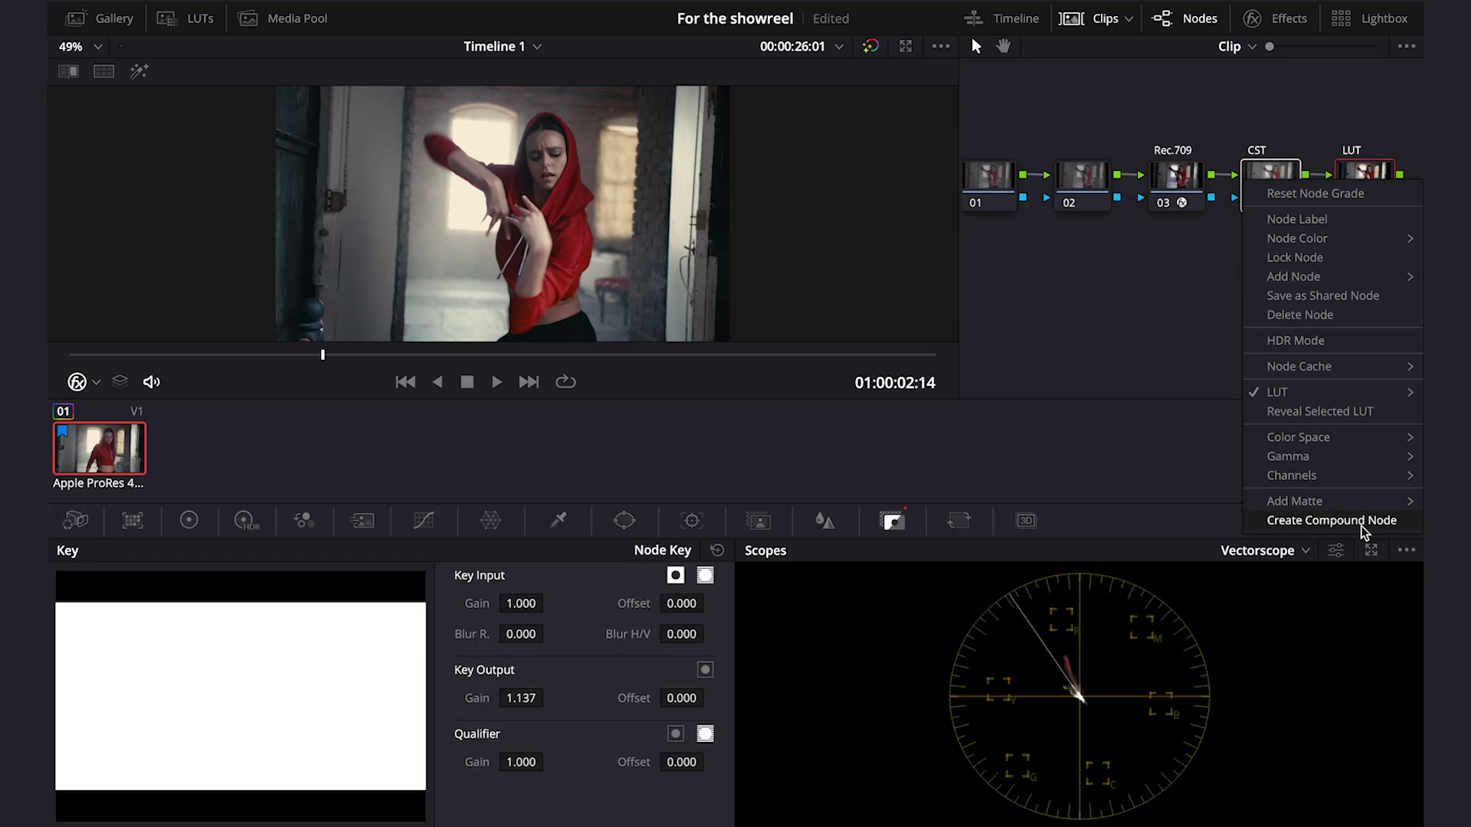
left_click(1379, 804)
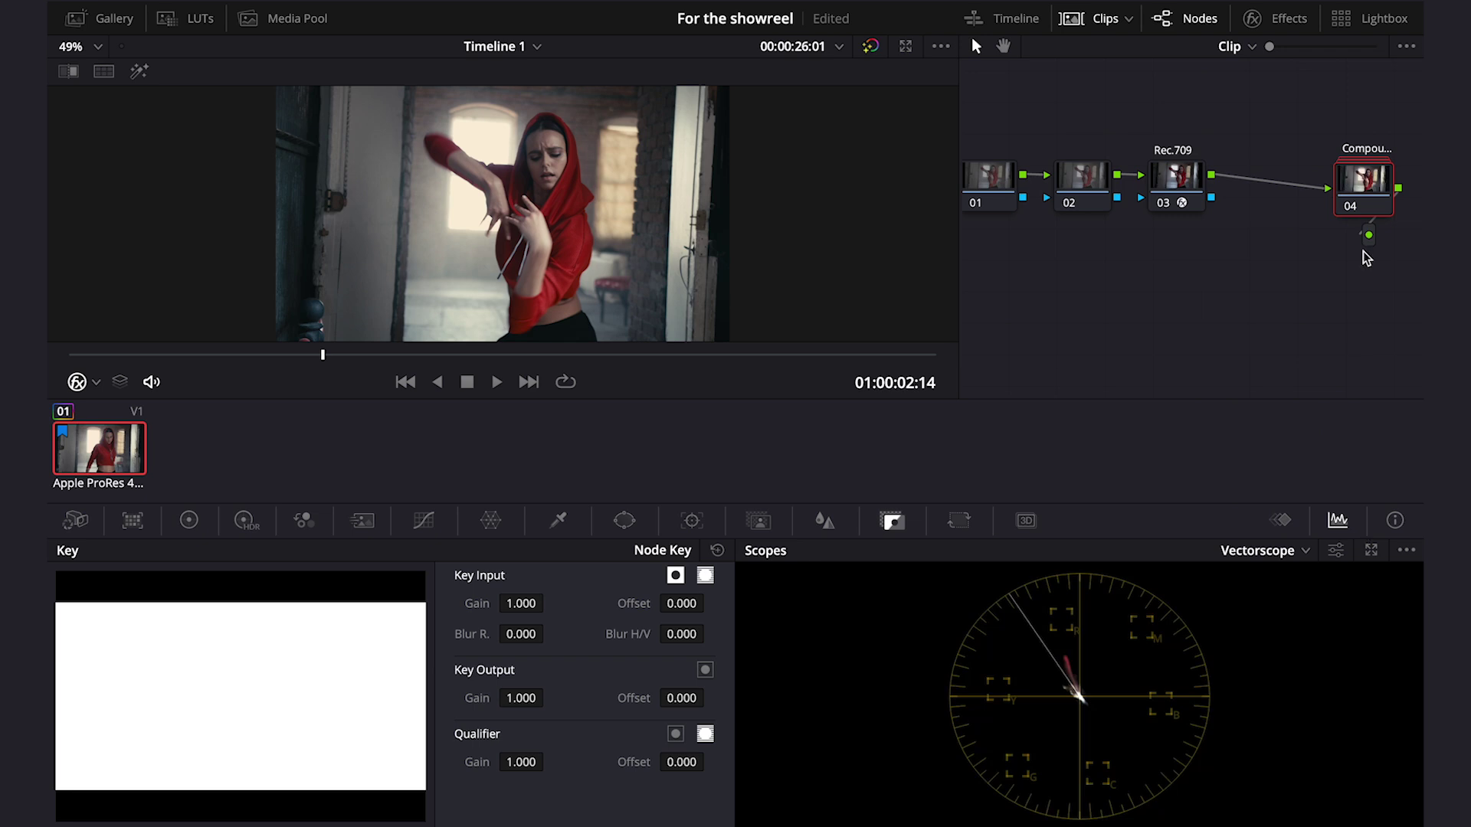
left_click_drag(1369, 182, 1288, 182)
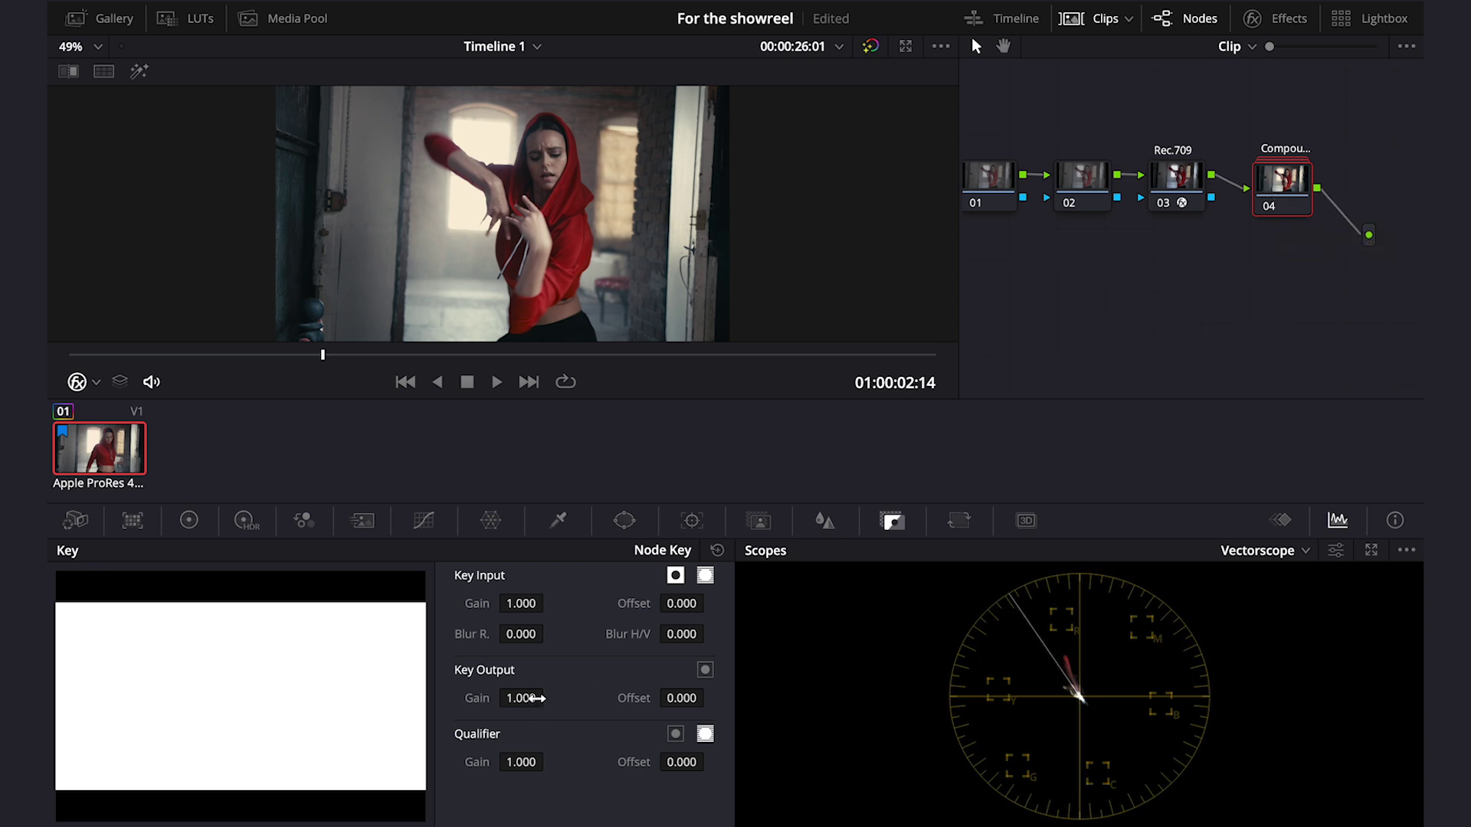
mouse_move(534, 699)
left_mouse_down()
mouse_move(521, 698)
mouse_move(549, 697)
left_mouse_up()
left_click(1271, 211)
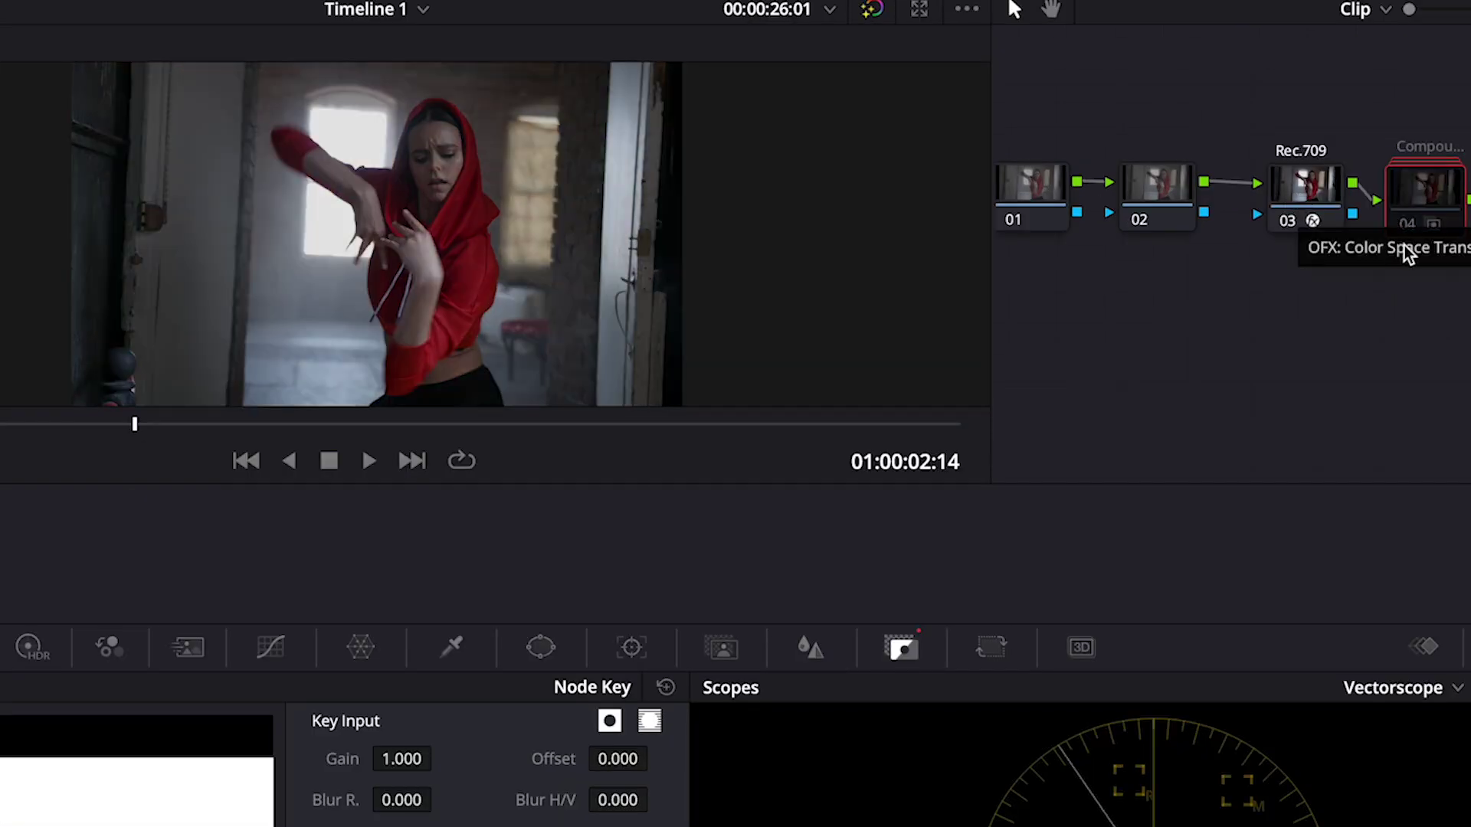
left_click(1407, 225)
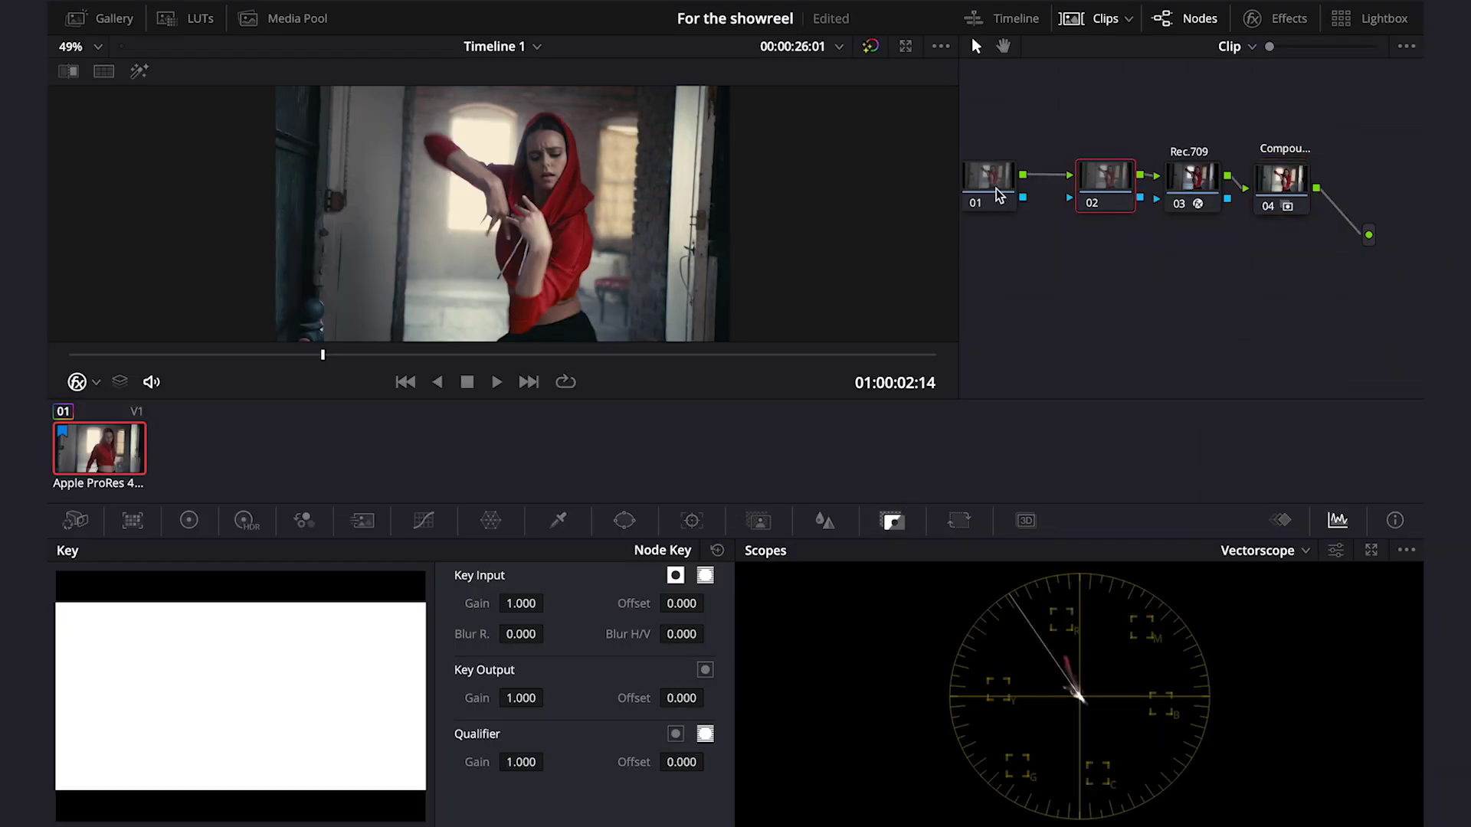
left_click(1034, 189)
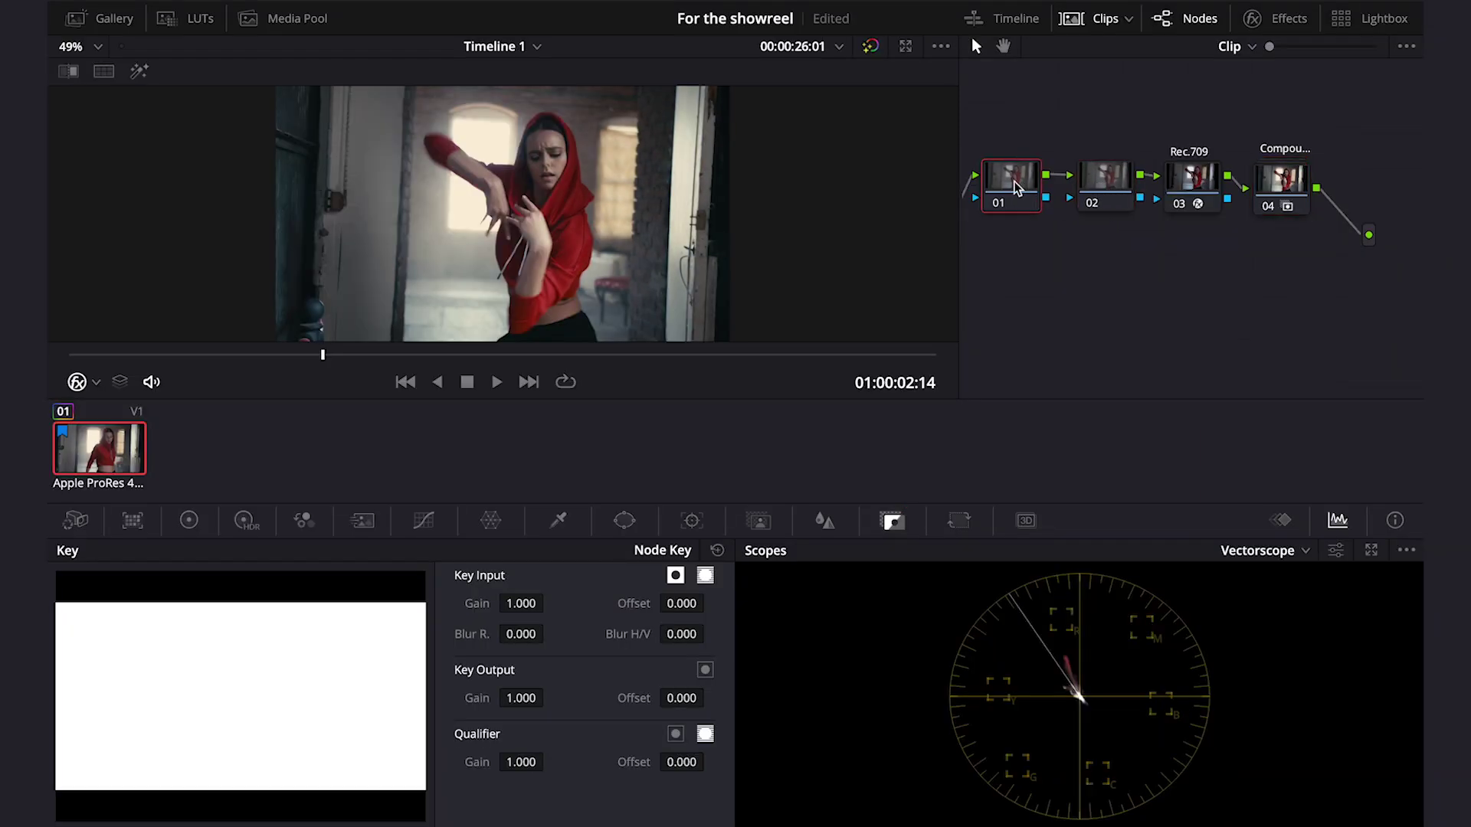